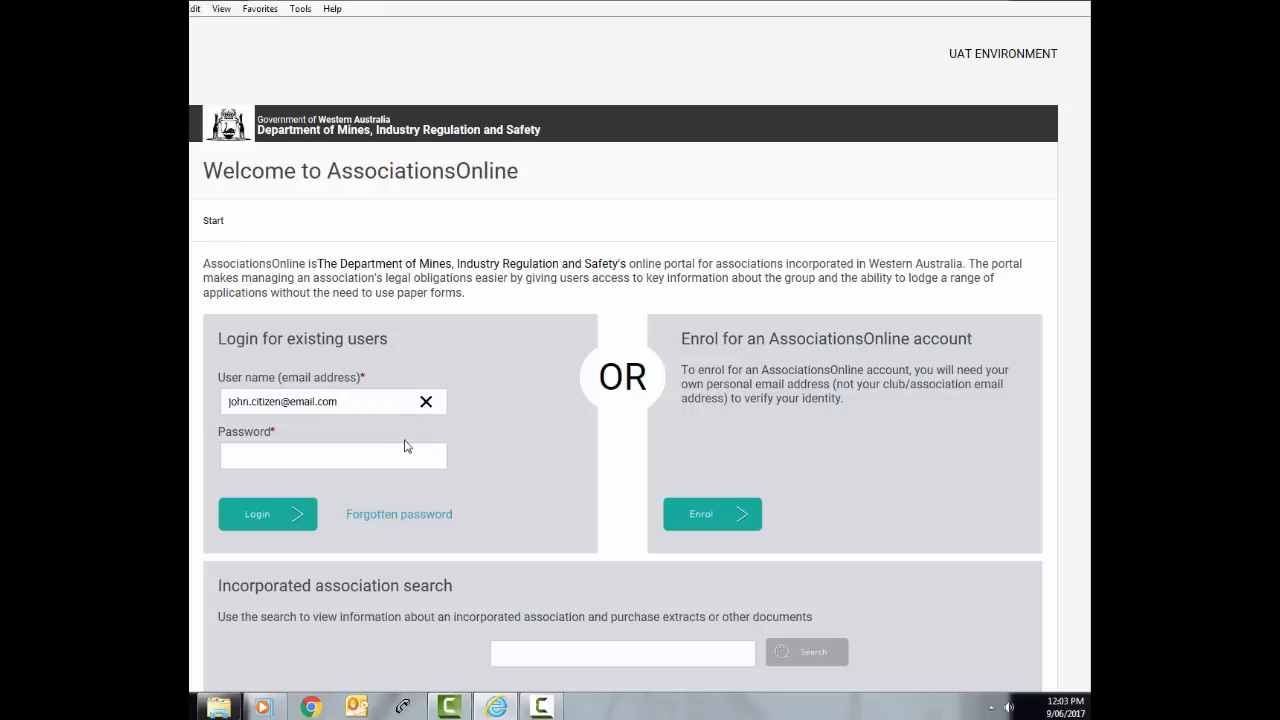
Log in with the account password and view ABC INCORPORATED under Linked Associations on Manage my account
click(383, 452)
text(•••••)
click(286, 518)
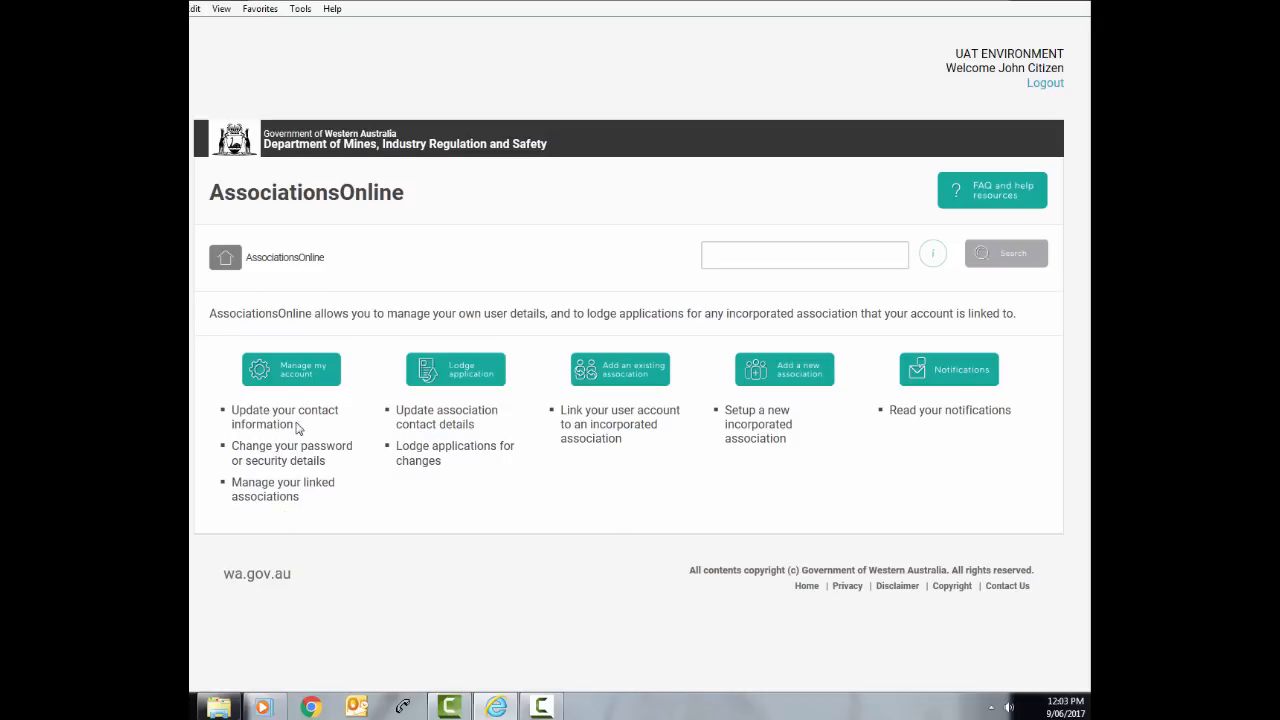
click(290, 385)
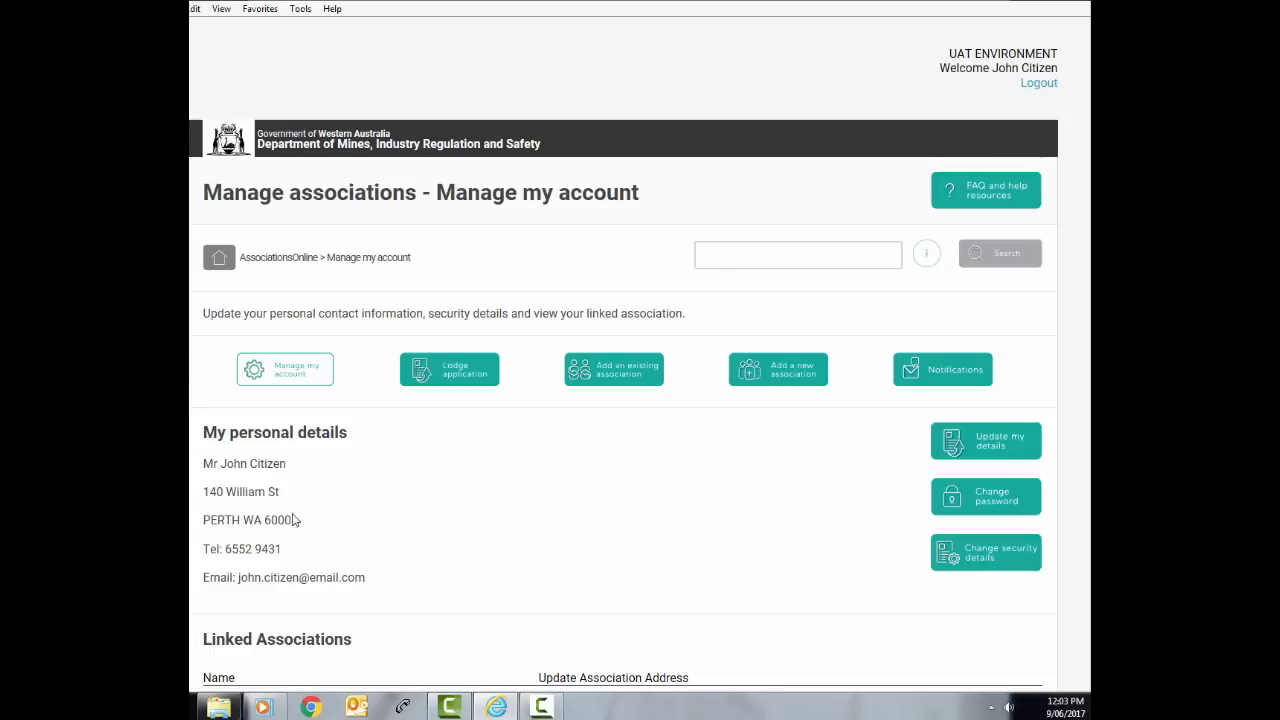
scroll(1048, 289, down, 3)
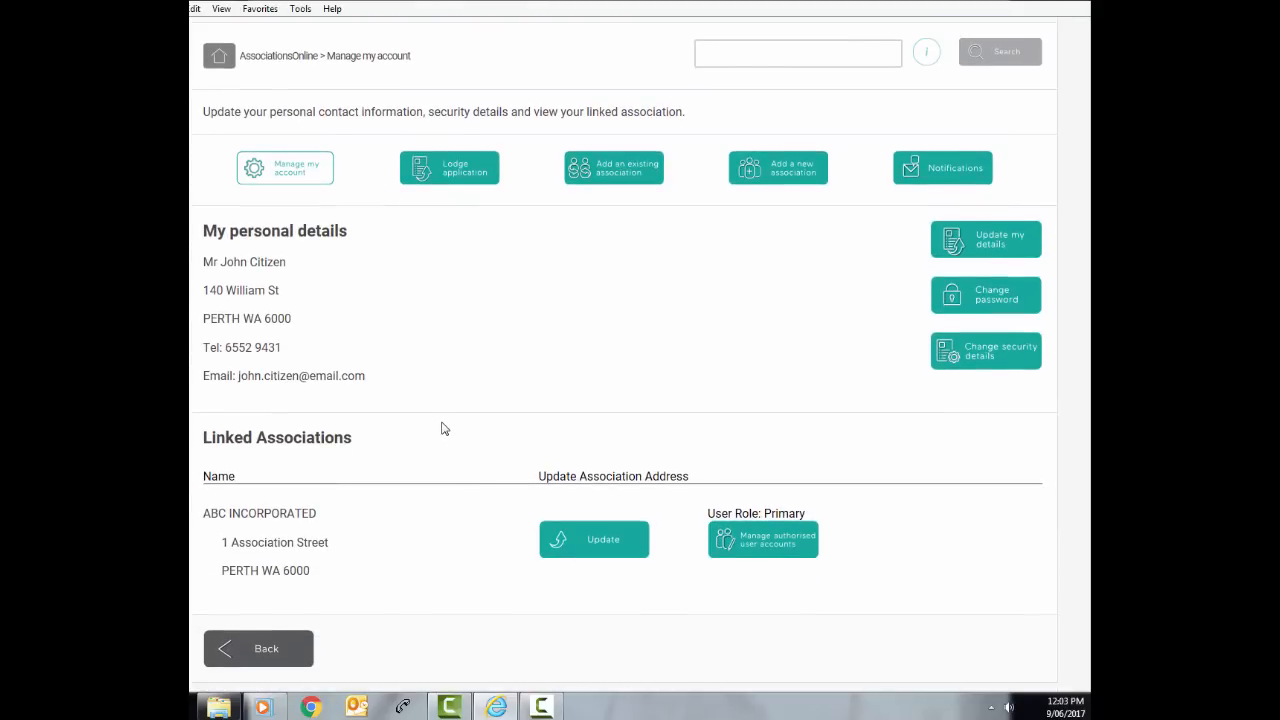
From the home page, start lodging an application and pick Information Statement for ABC INCORPORATED
click(272, 648)
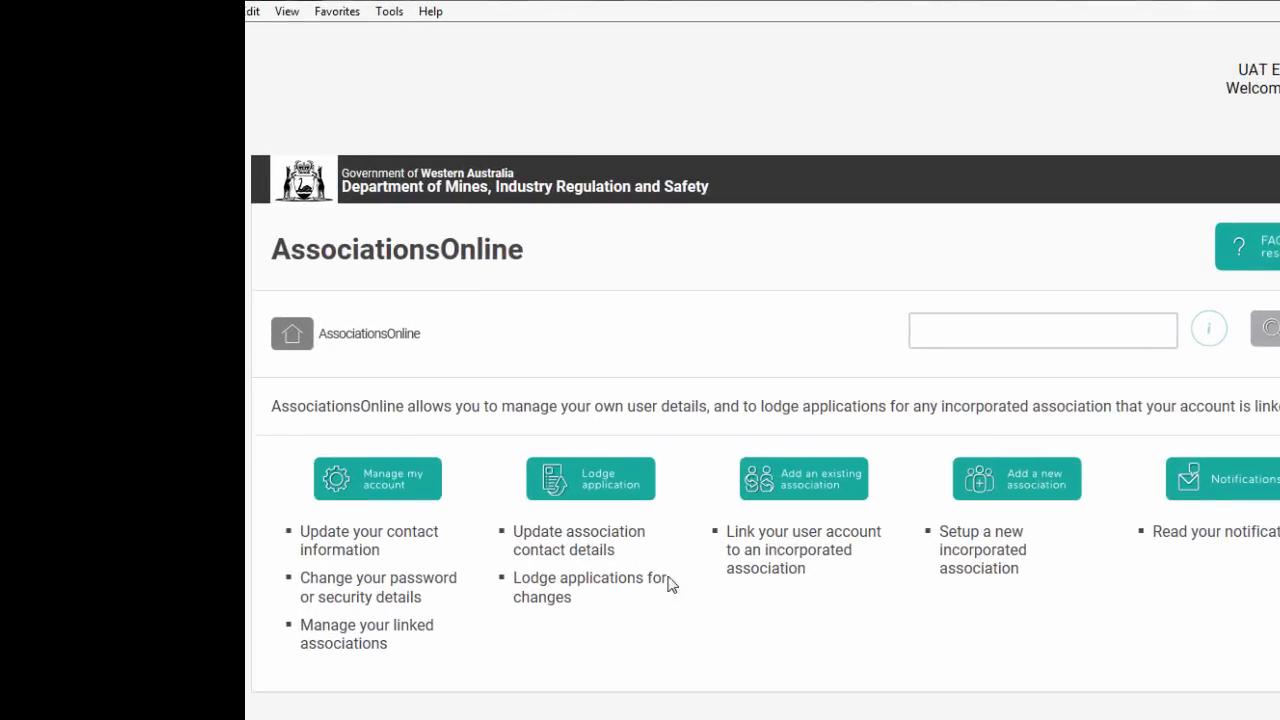
click(586, 480)
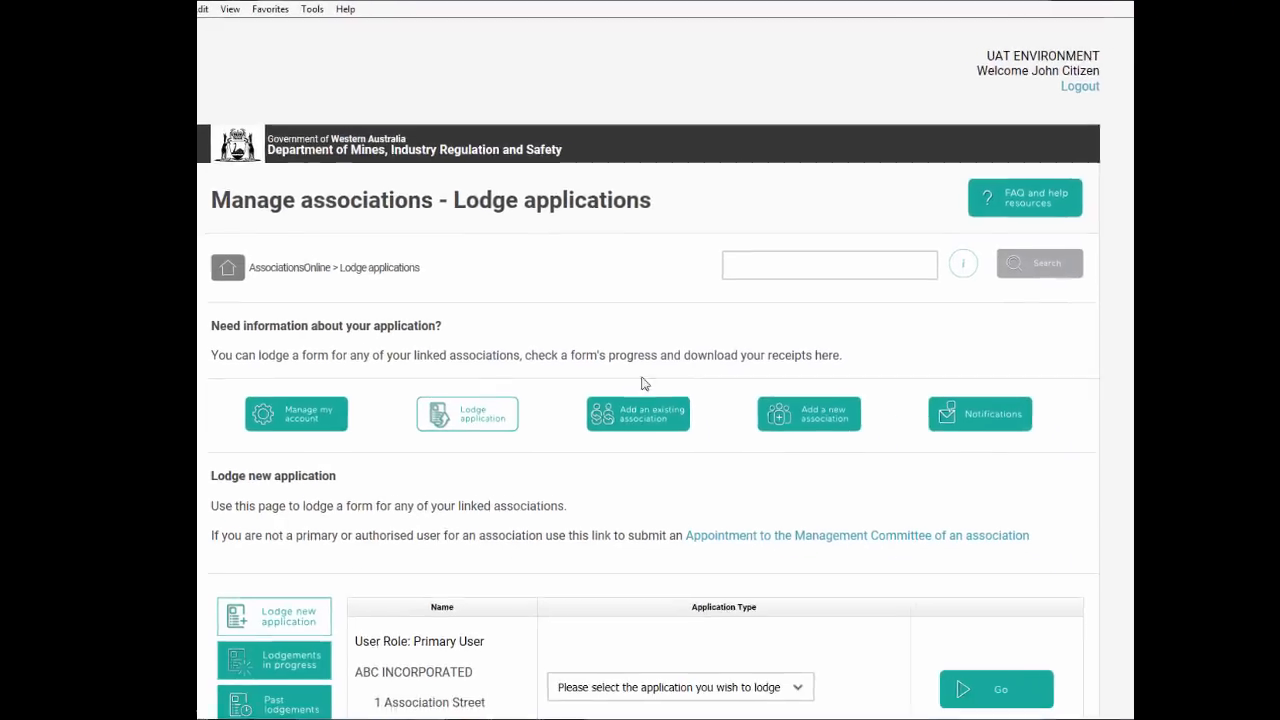
scroll(645, 384, down, 1)
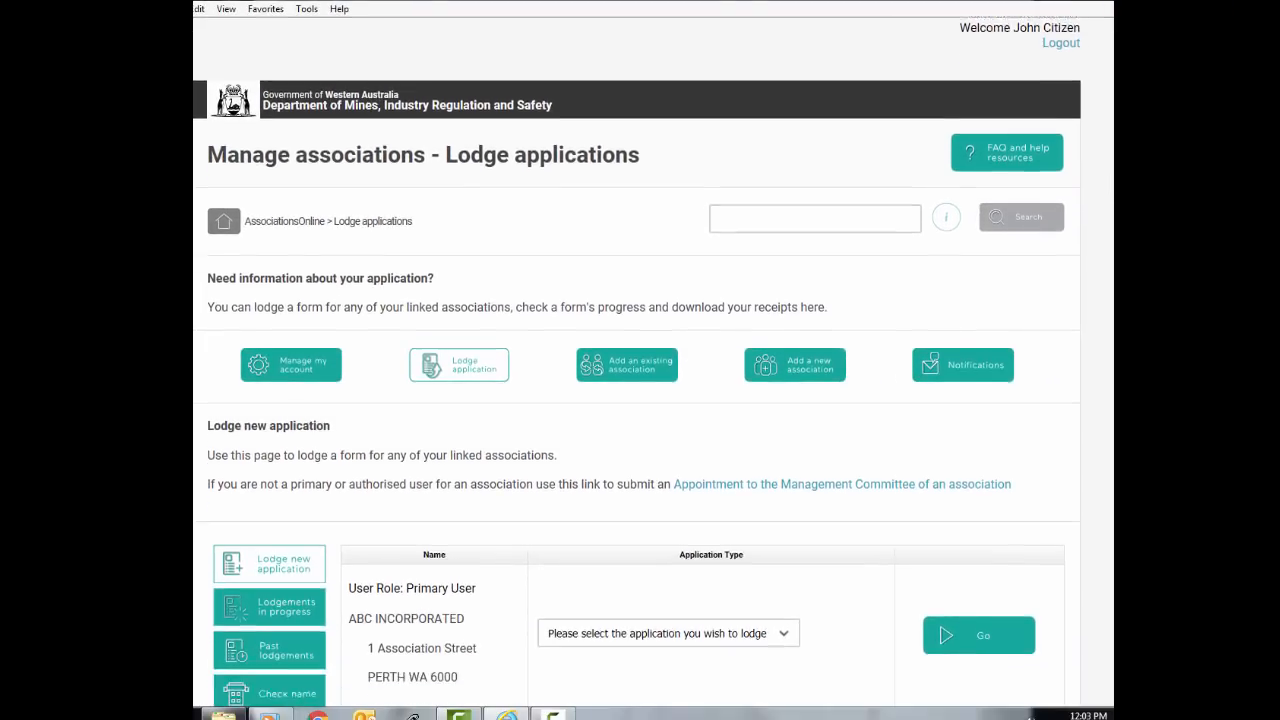
scroll(1109, 325, down, 3)
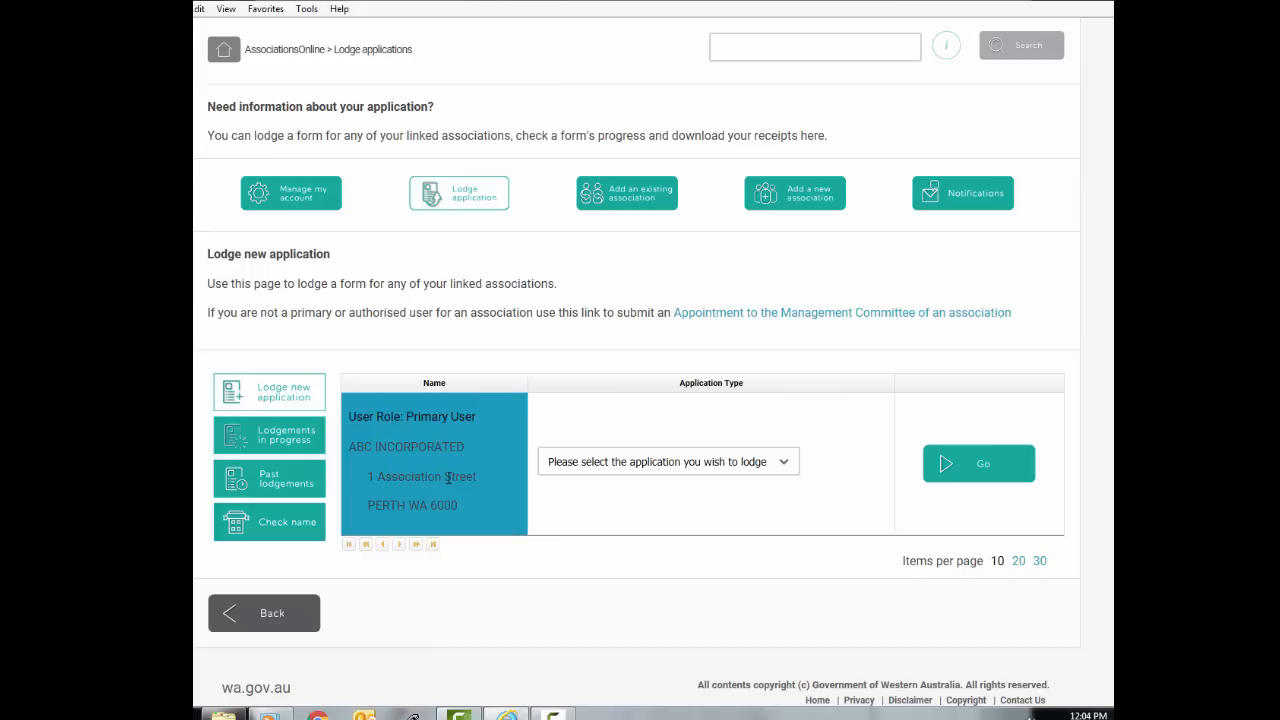
click(782, 463)
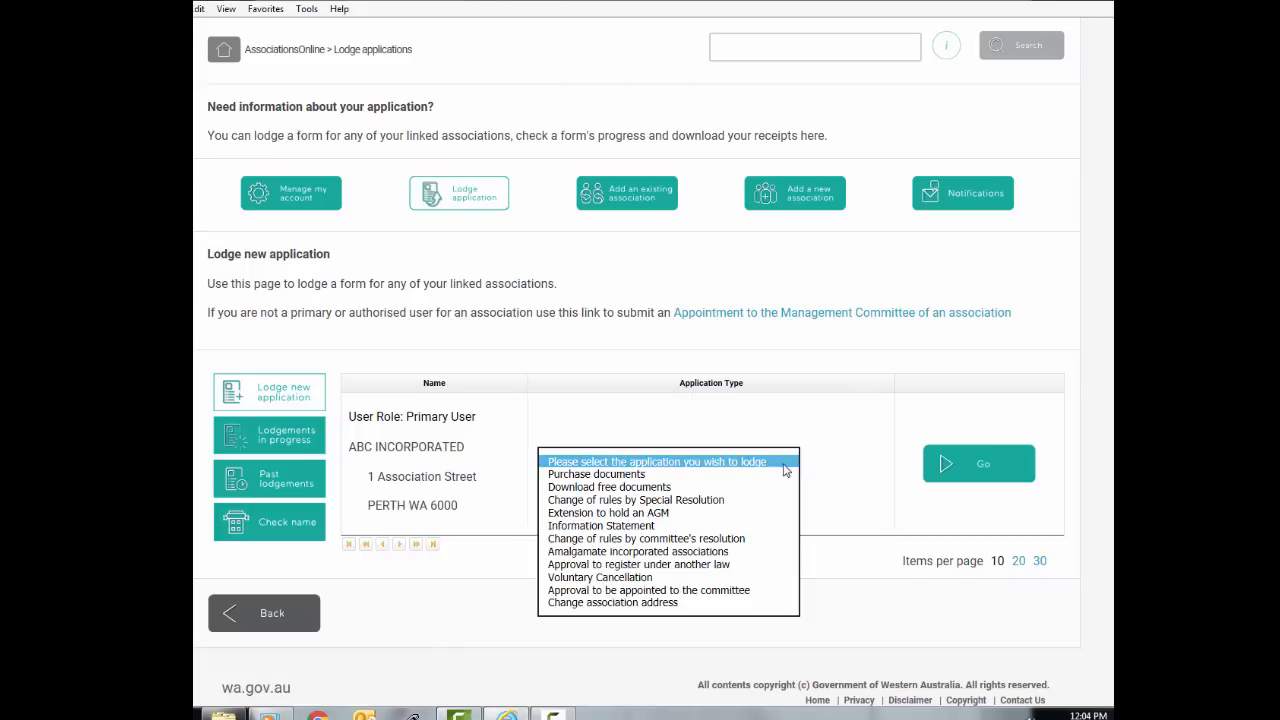
click(573, 525)
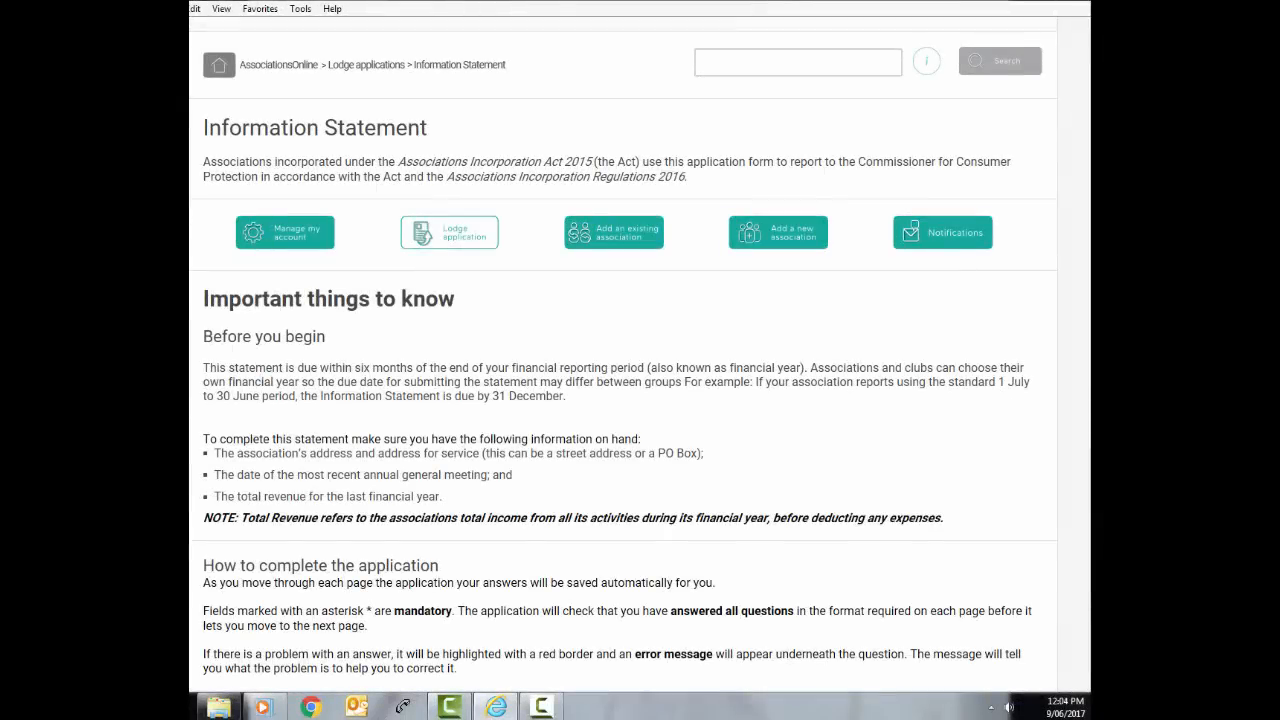
Read through the Important things to know introduction and continue into the form
scroll(623, 360, down, 3)
drag(1094, 367, 1091, 381)
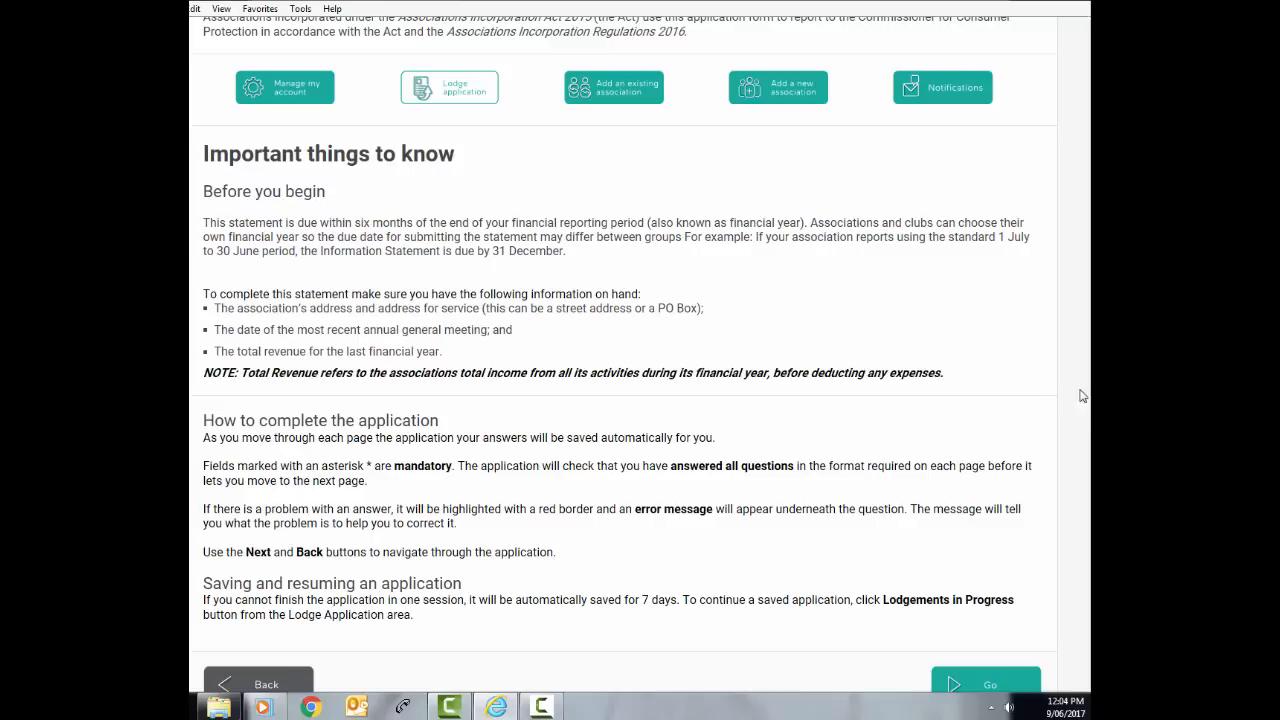
scroll(986, 634, down, 1)
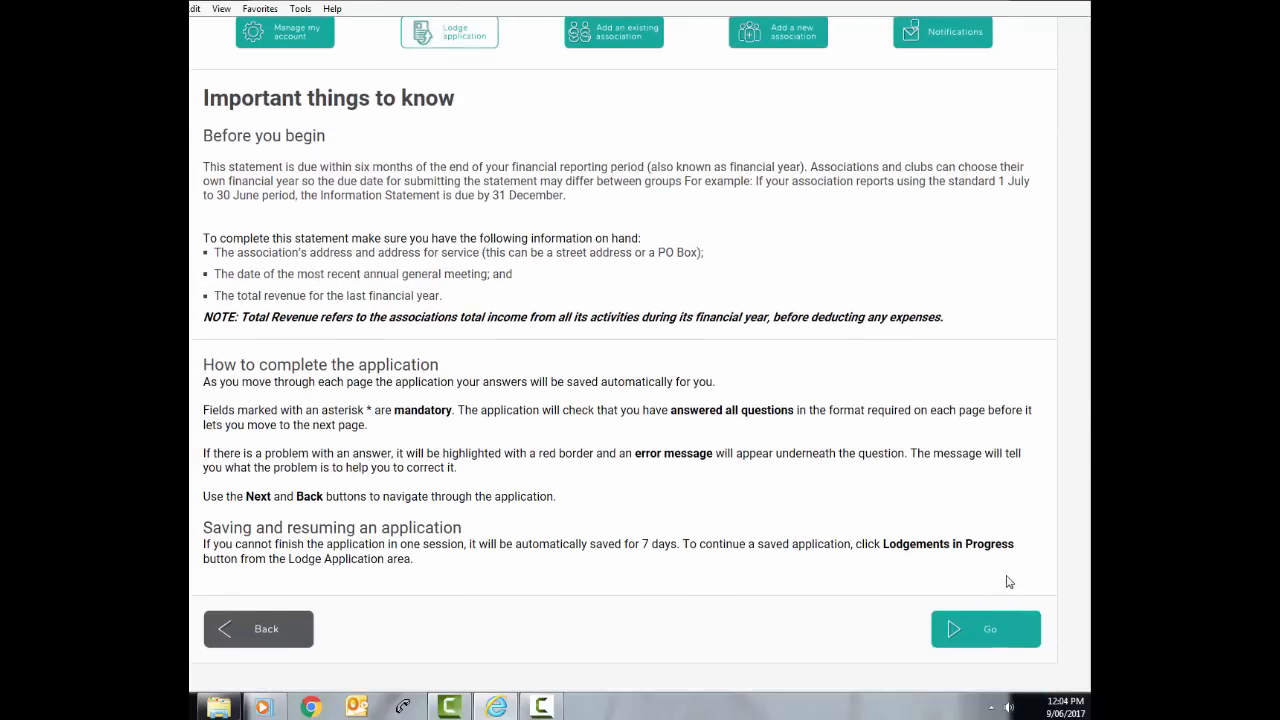
click(984, 636)
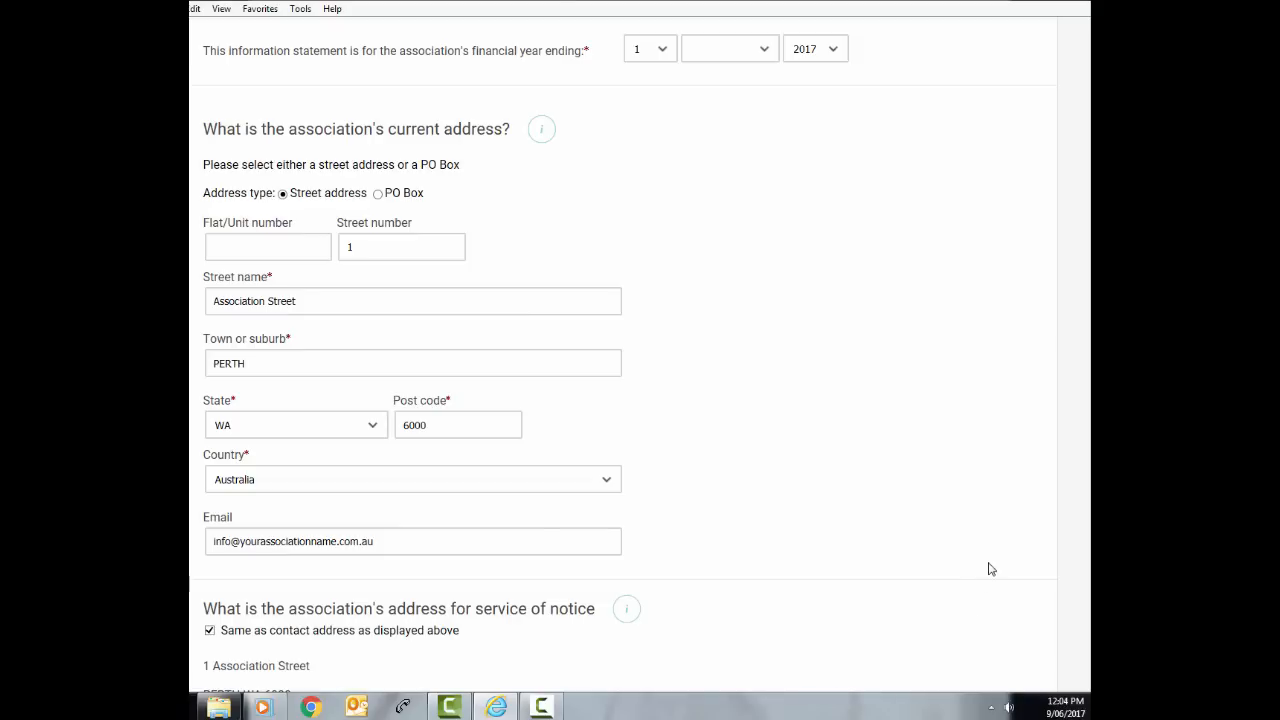
Set the financial year ending month to JANUARY
scroll(1085, 471, up, 2)
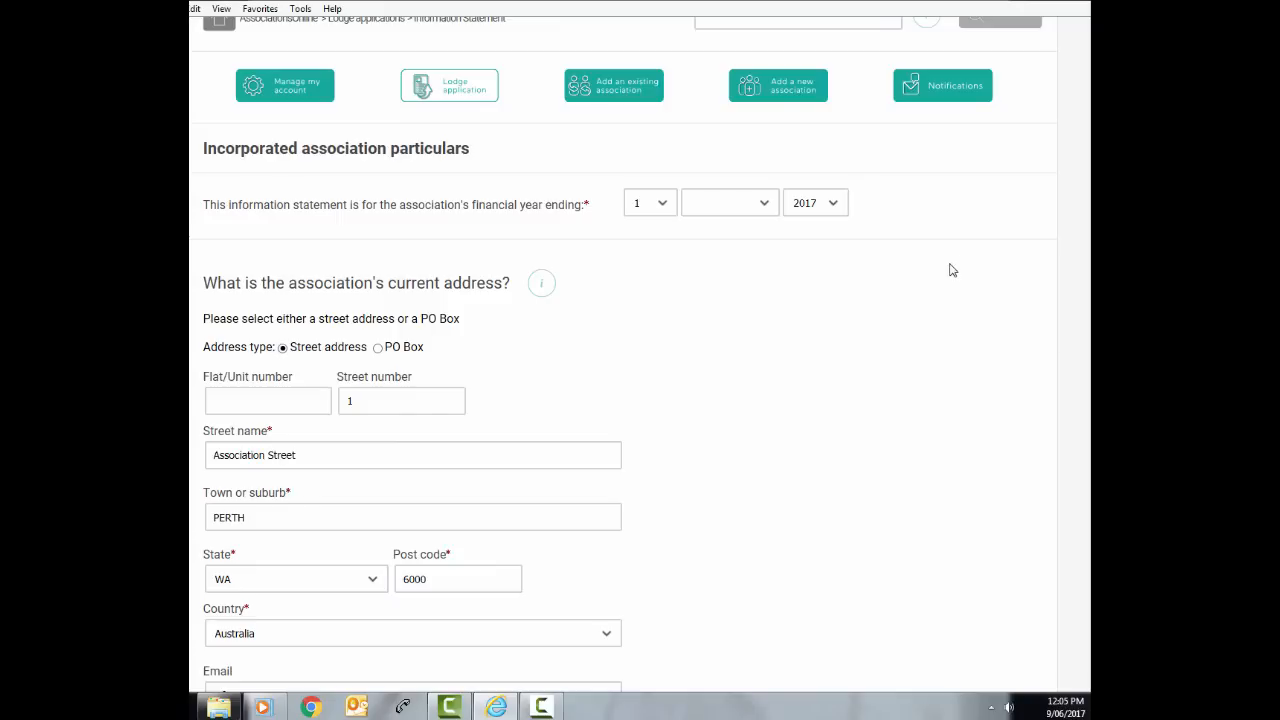
click(765, 205)
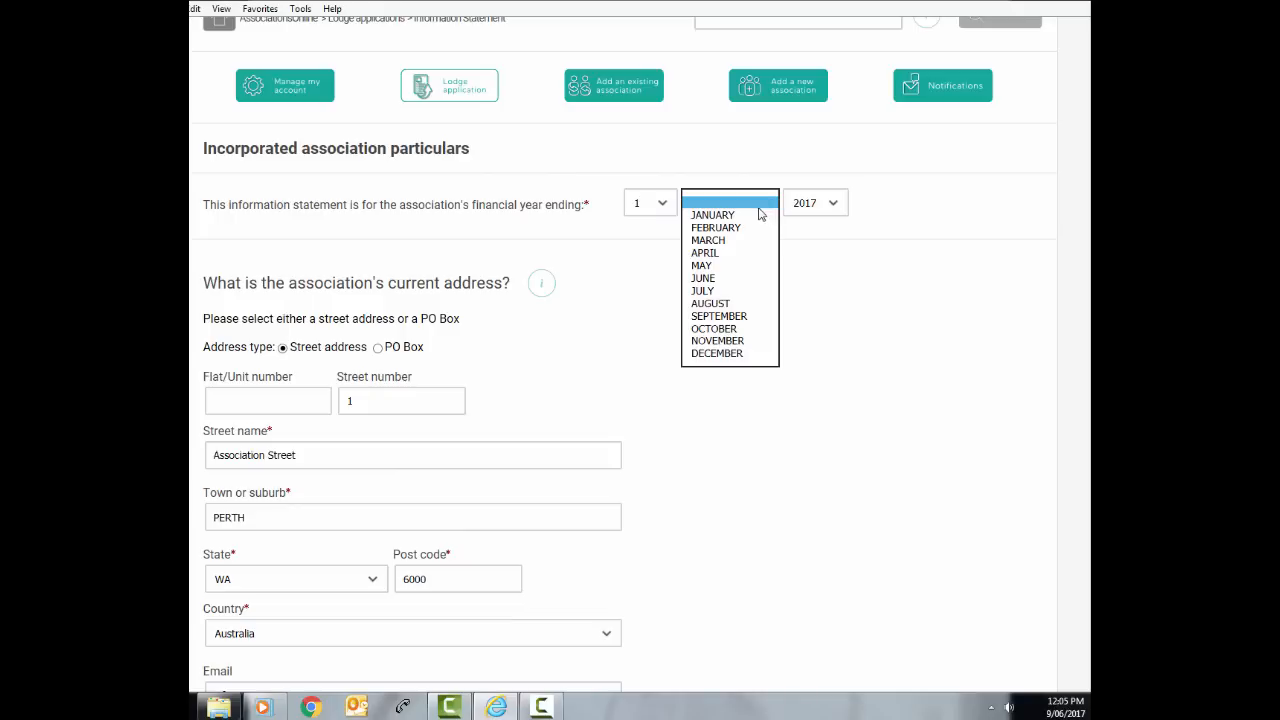
click(707, 218)
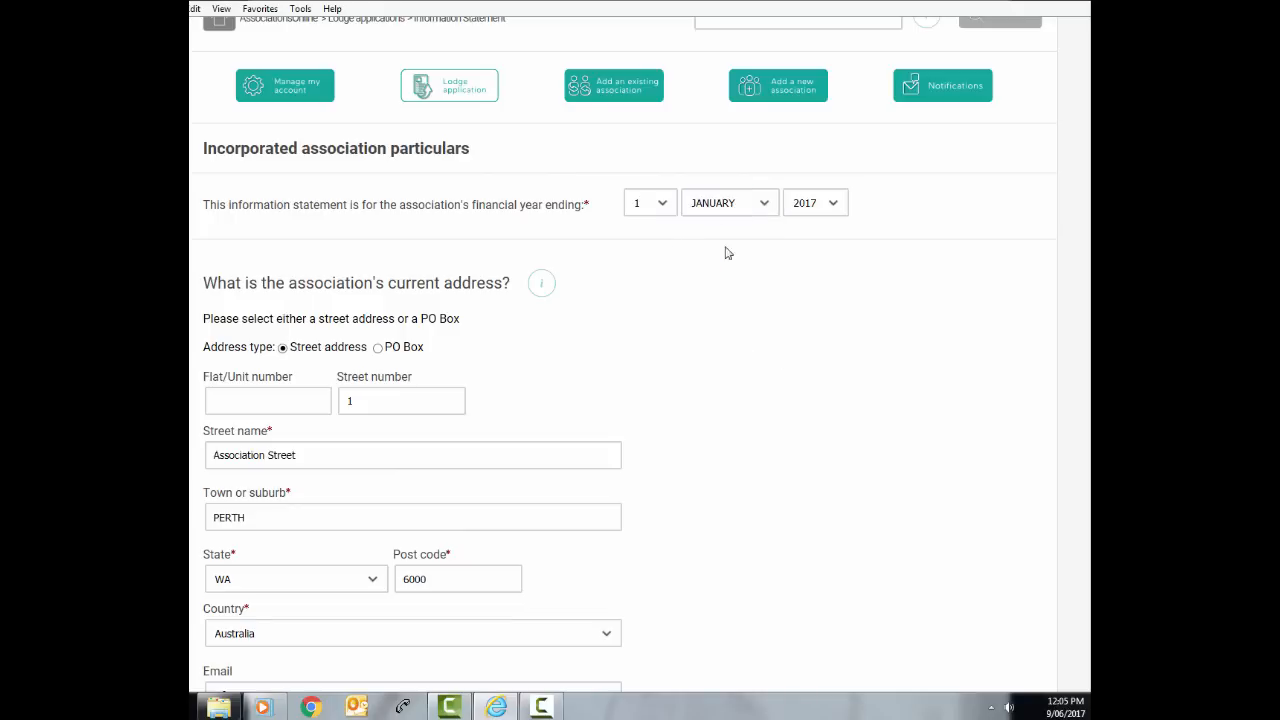
Change the street number from 1 to 3 so the address reads 3 Association Street
scroll(1087, 244, down, 2)
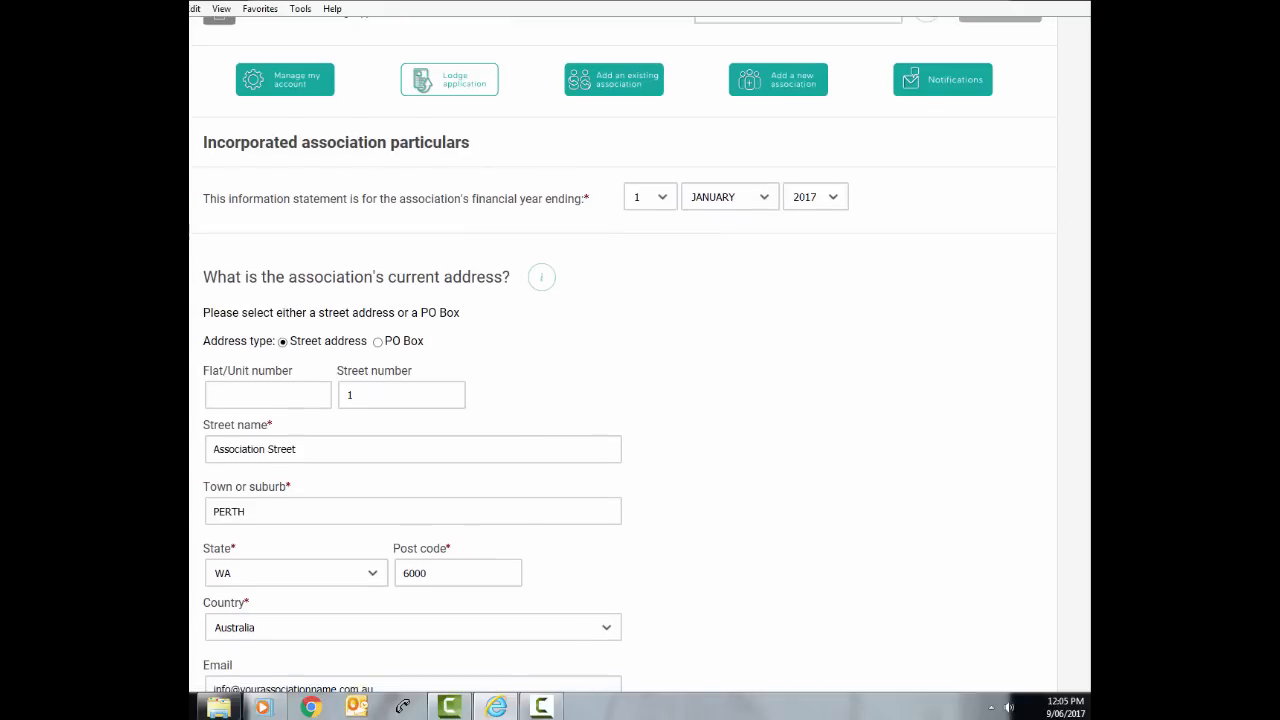
scroll(1087, 244, down, 1)
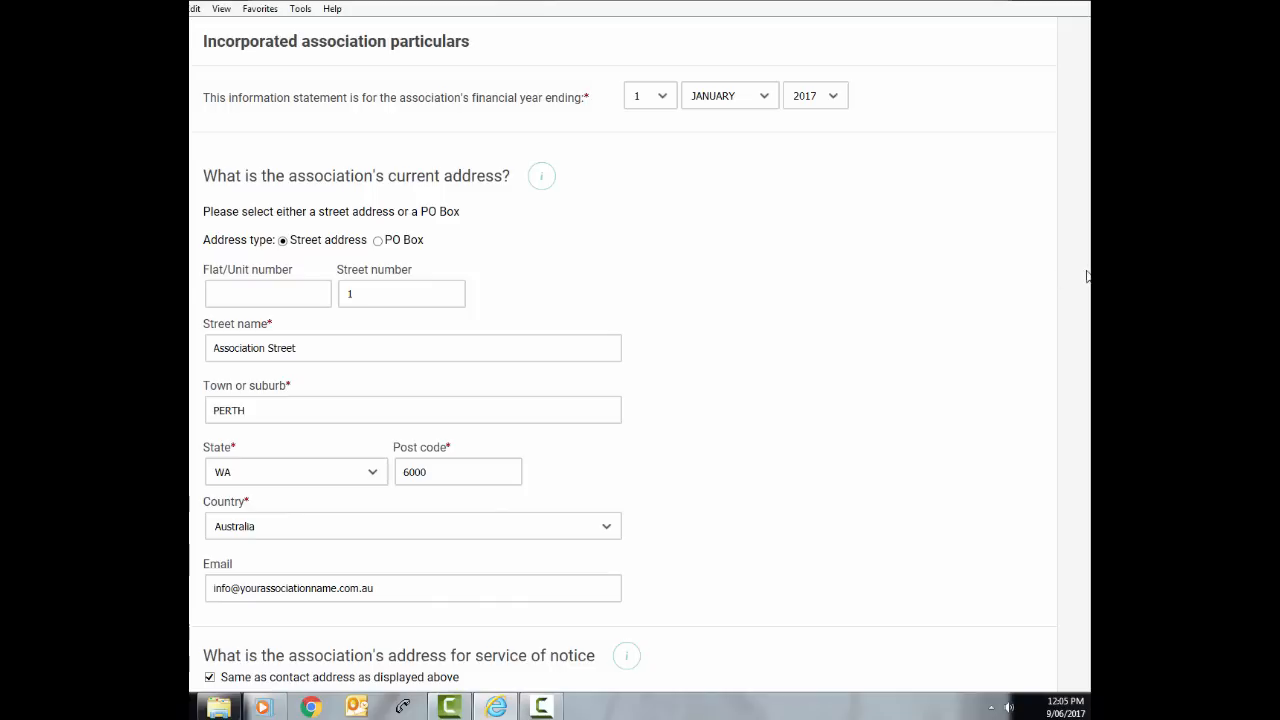
scroll(624, 355, down, 3)
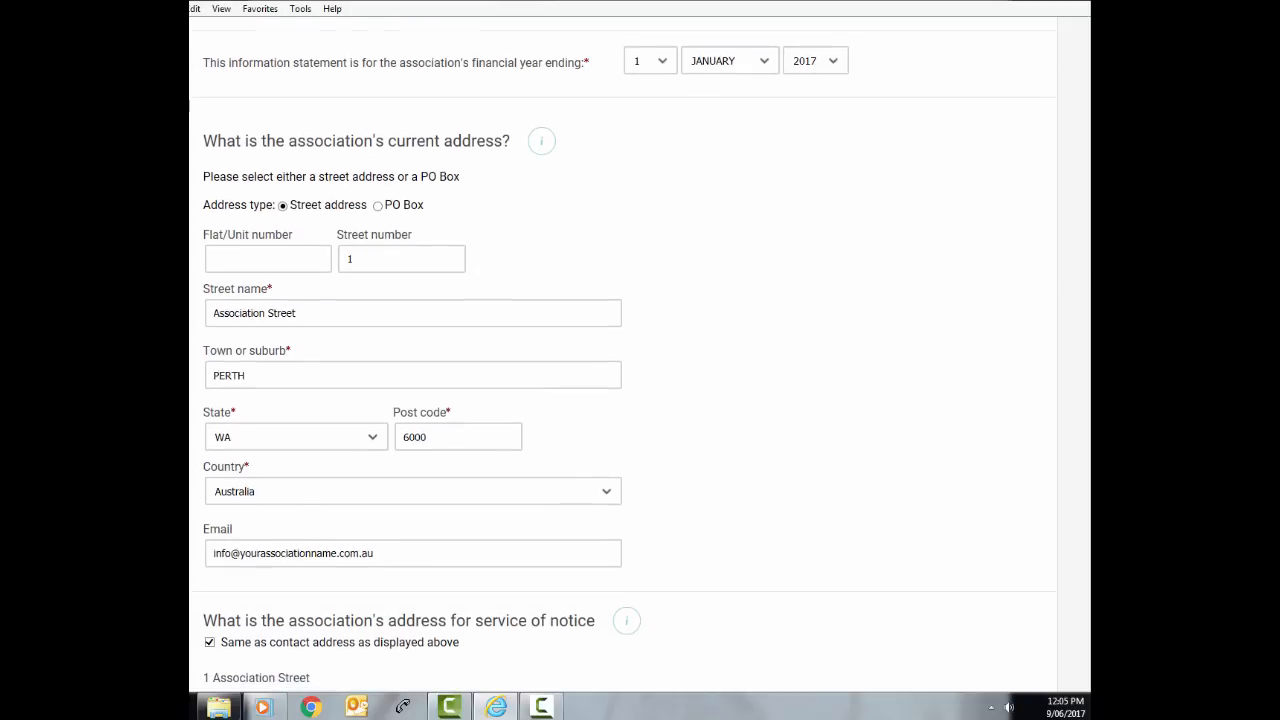
scroll(624, 355, down, 2)
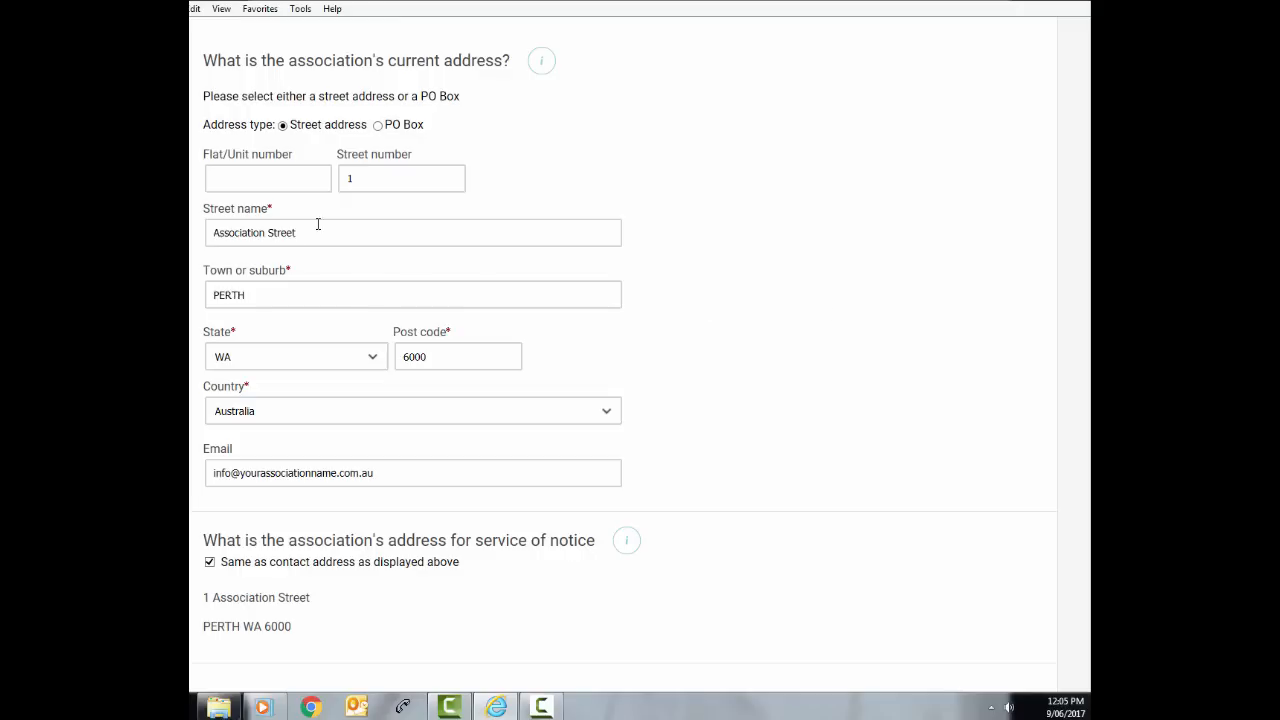
click(365, 182)
key(BackSpace)
text(3)
click(760, 468)
scroll(752, 451, down, 1)
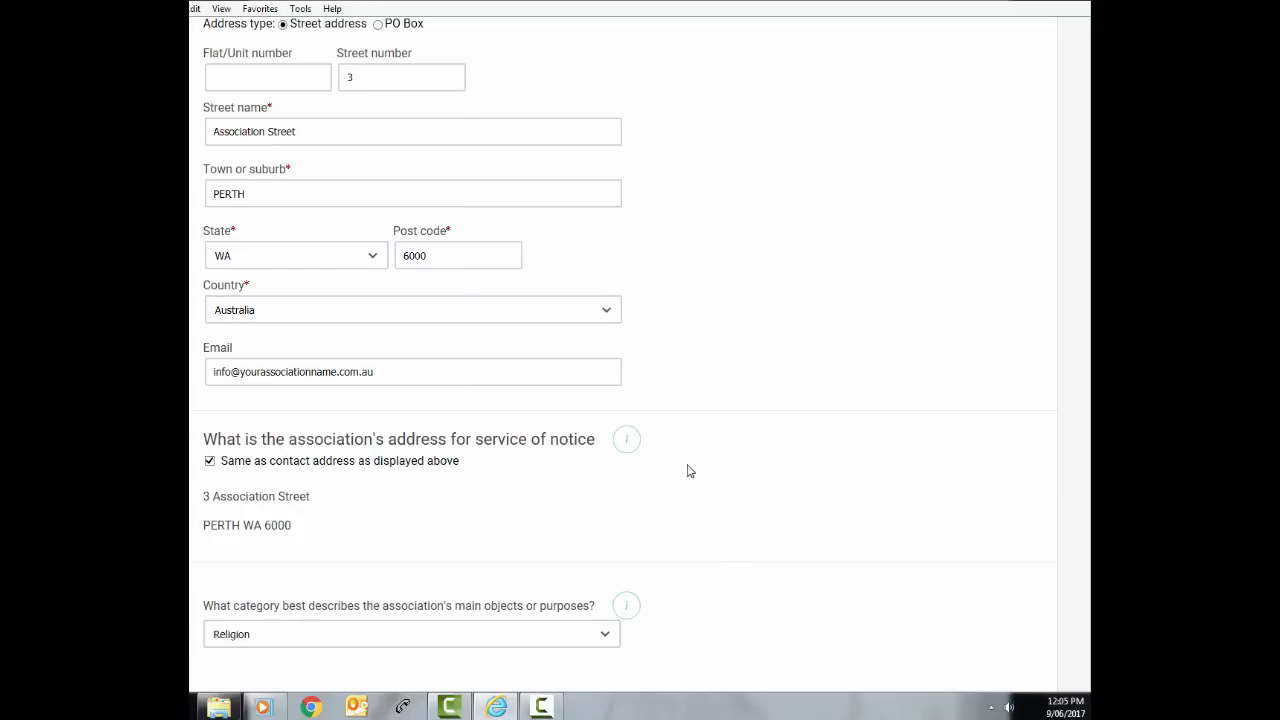
Untick and re-tick Same as contact address for the service-of-notice address
click(209, 462)
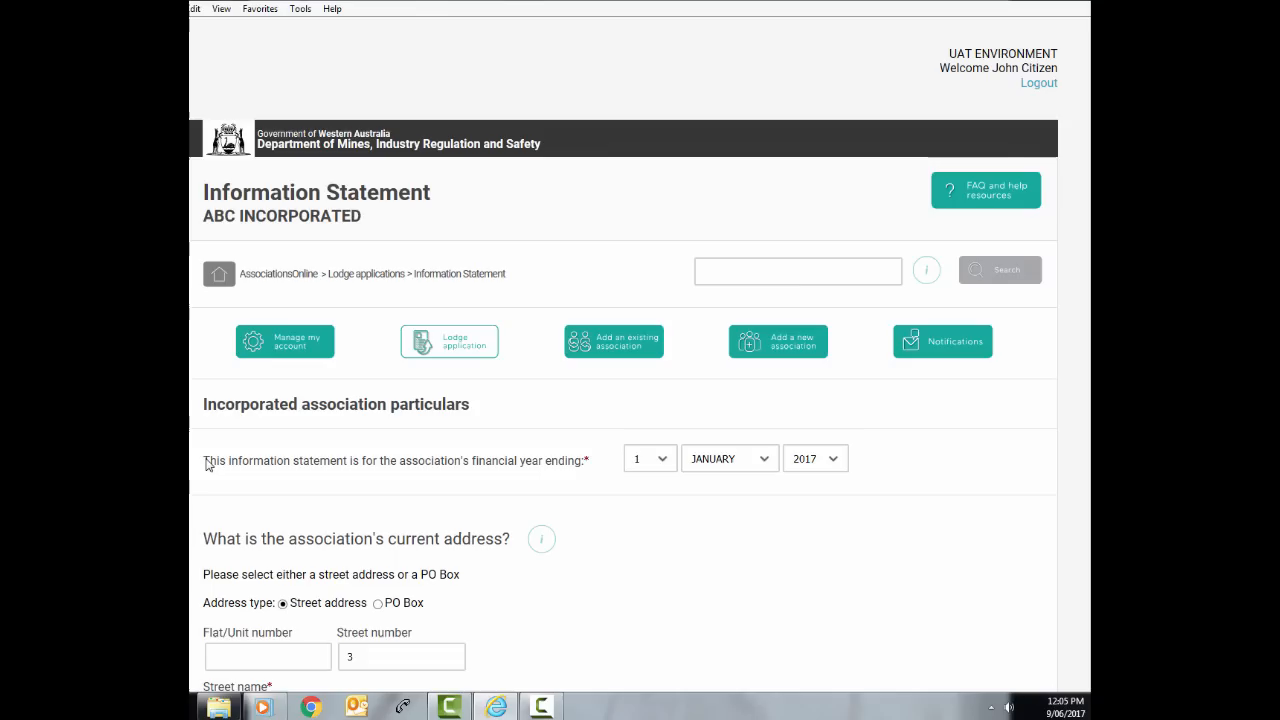
scroll(216, 480, down, 3)
scroll(225, 512, down, 4)
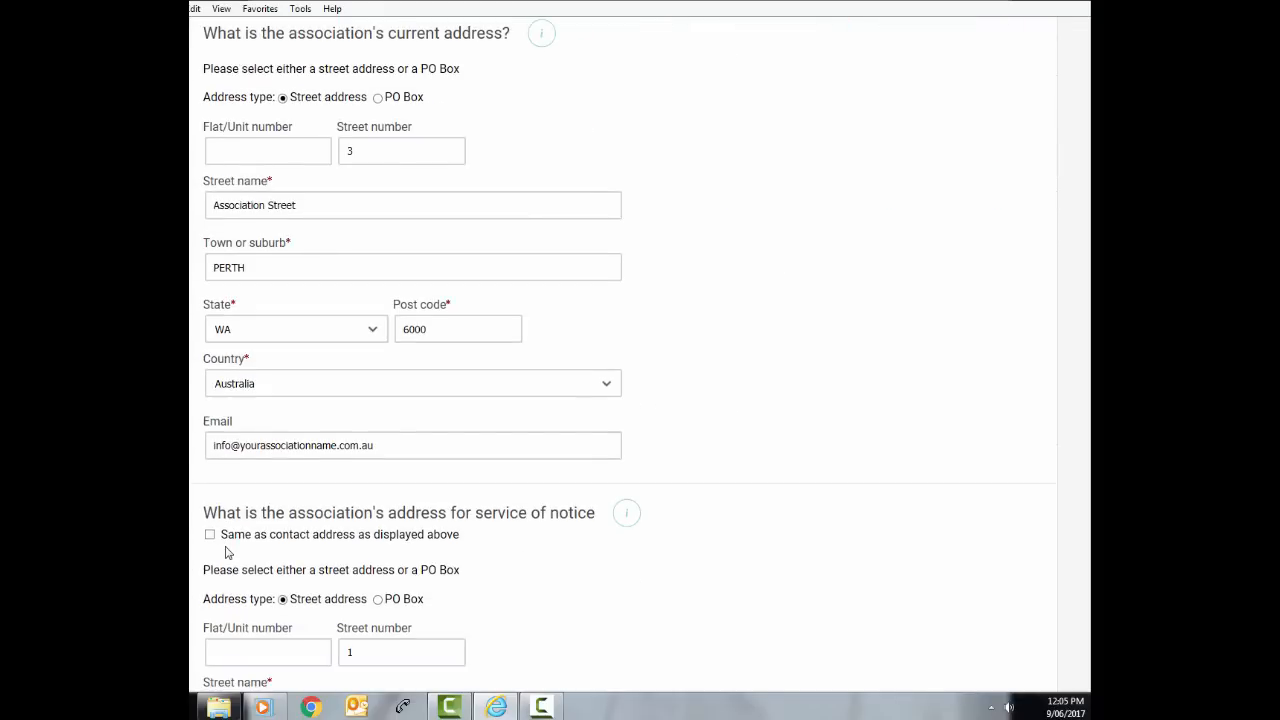
click(210, 333)
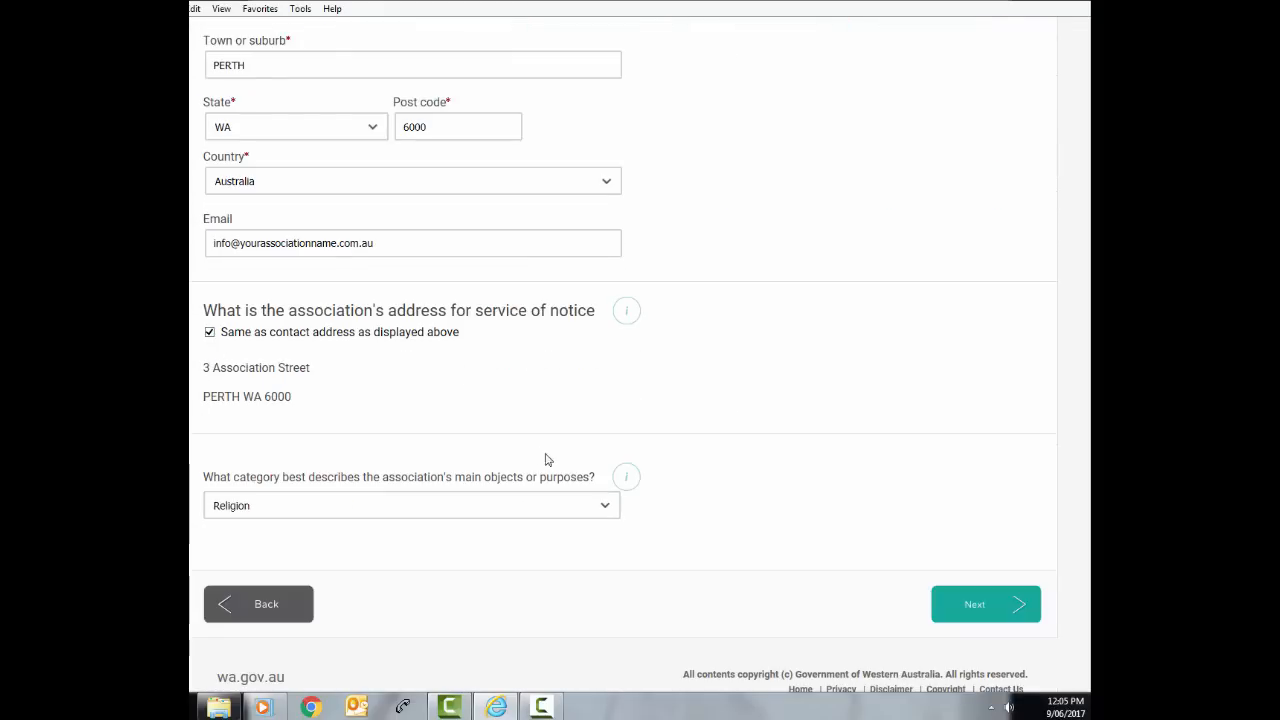
Set the association's main purpose category to Environmental conservation
click(580, 507)
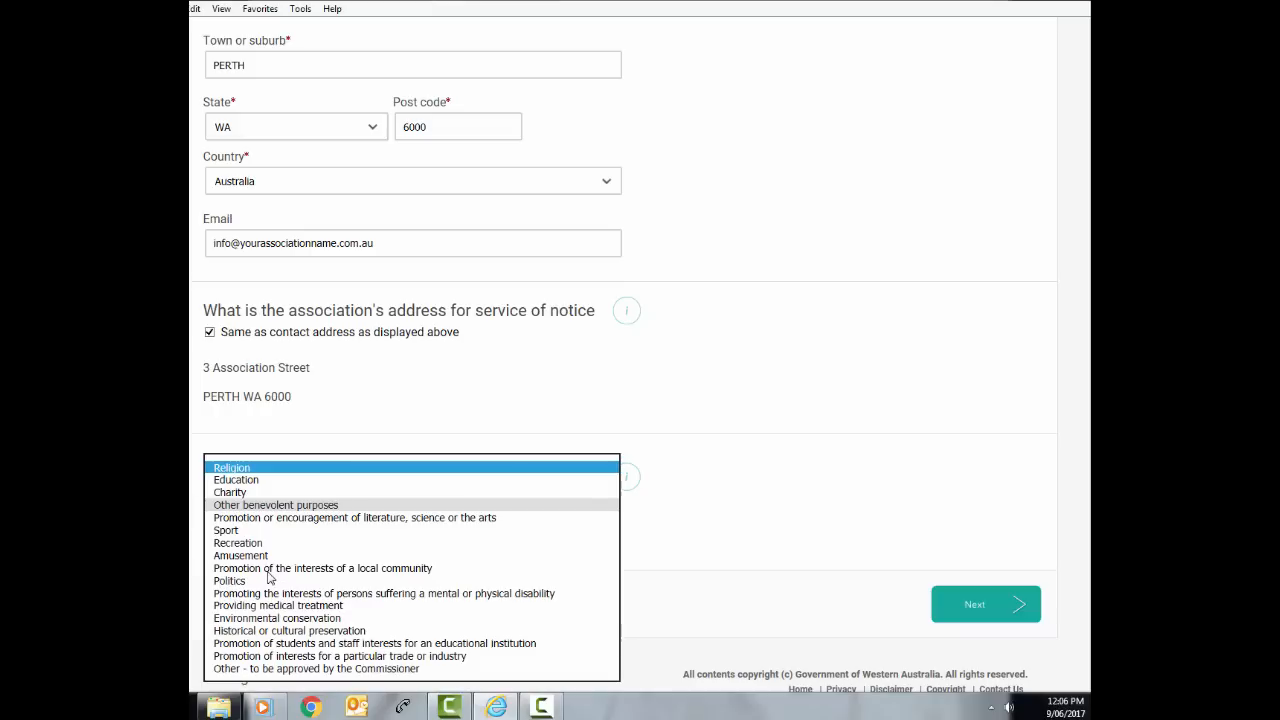
click(246, 669)
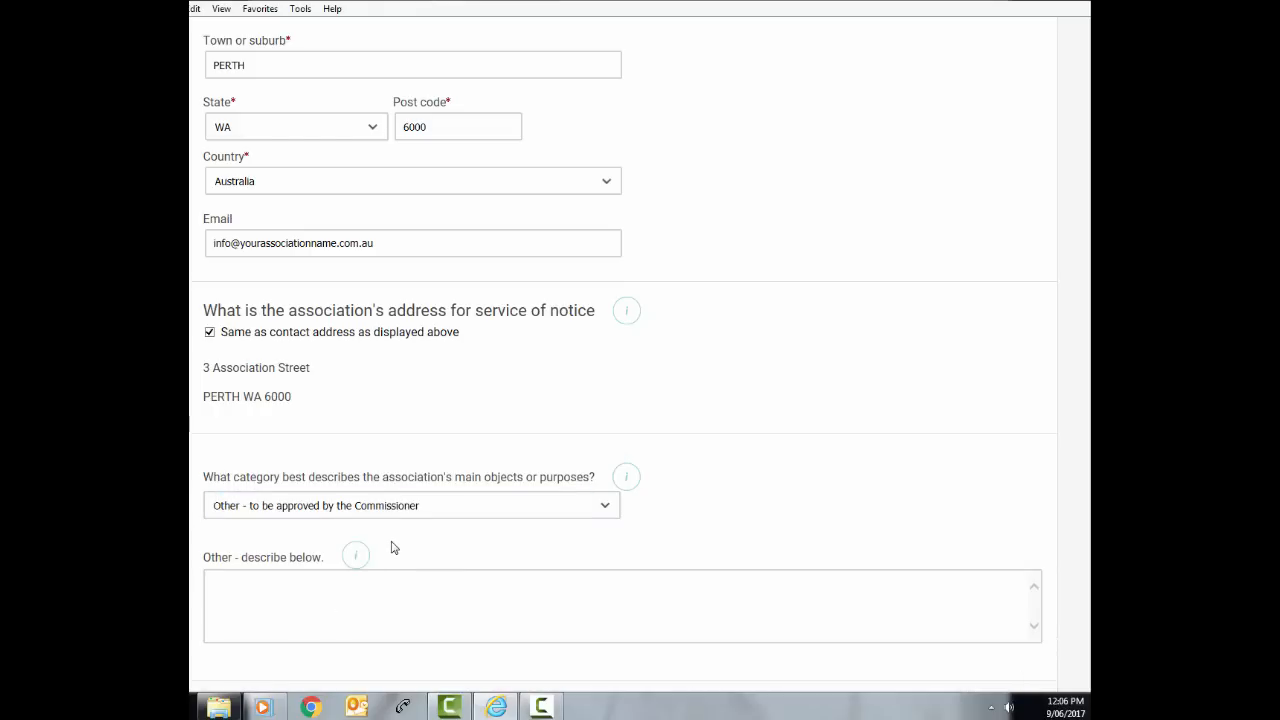
scroll(391, 548, down, 3)
click(298, 474)
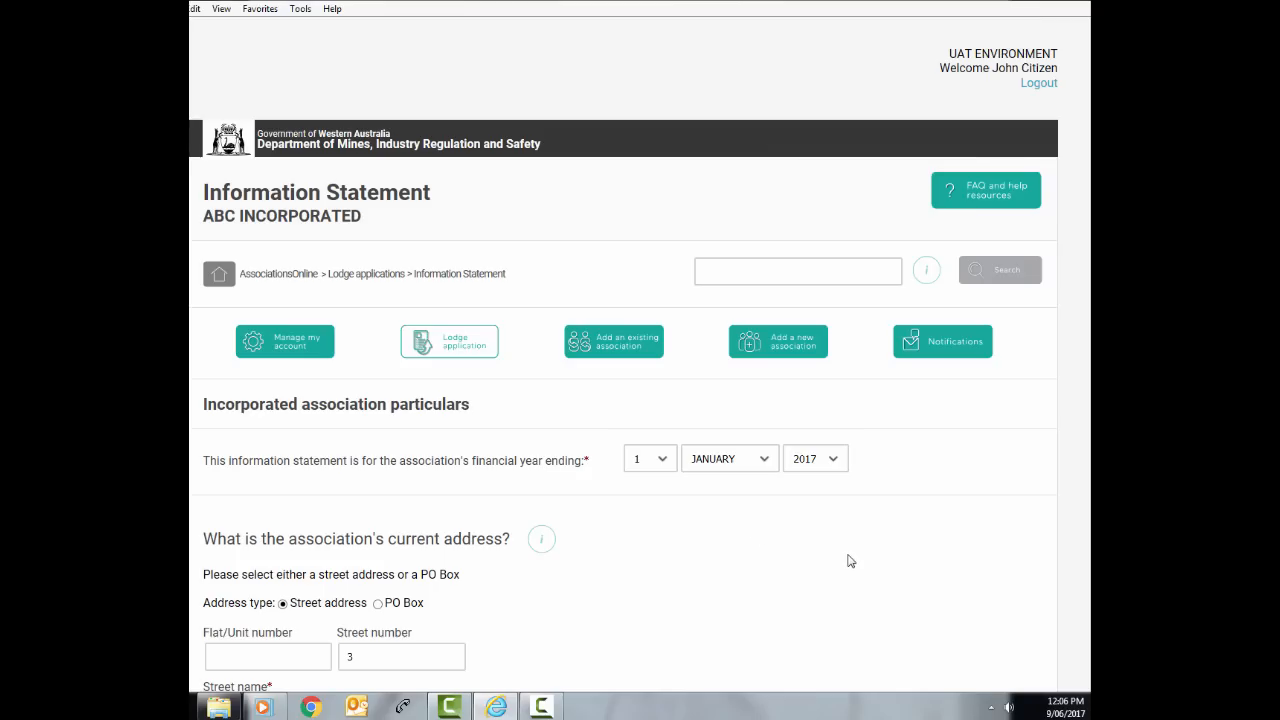
scroll(846, 560, down, 7)
click(961, 604)
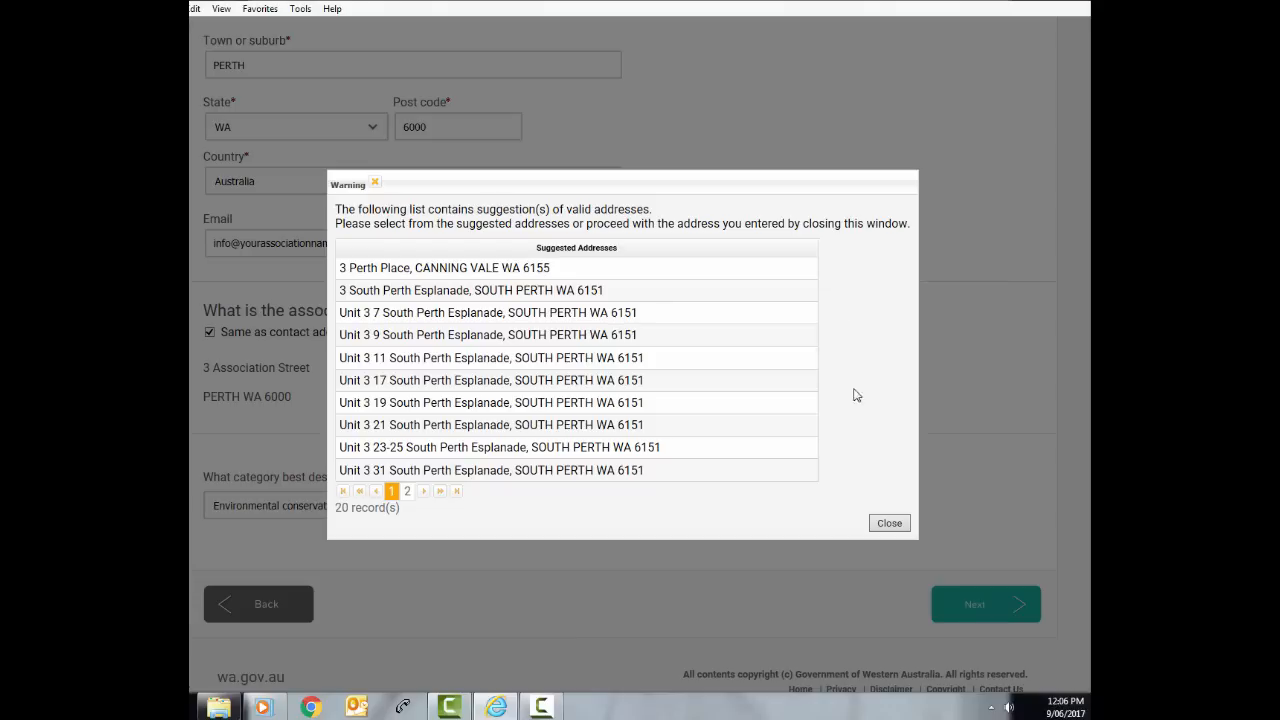
click(884, 525)
click(884, 527)
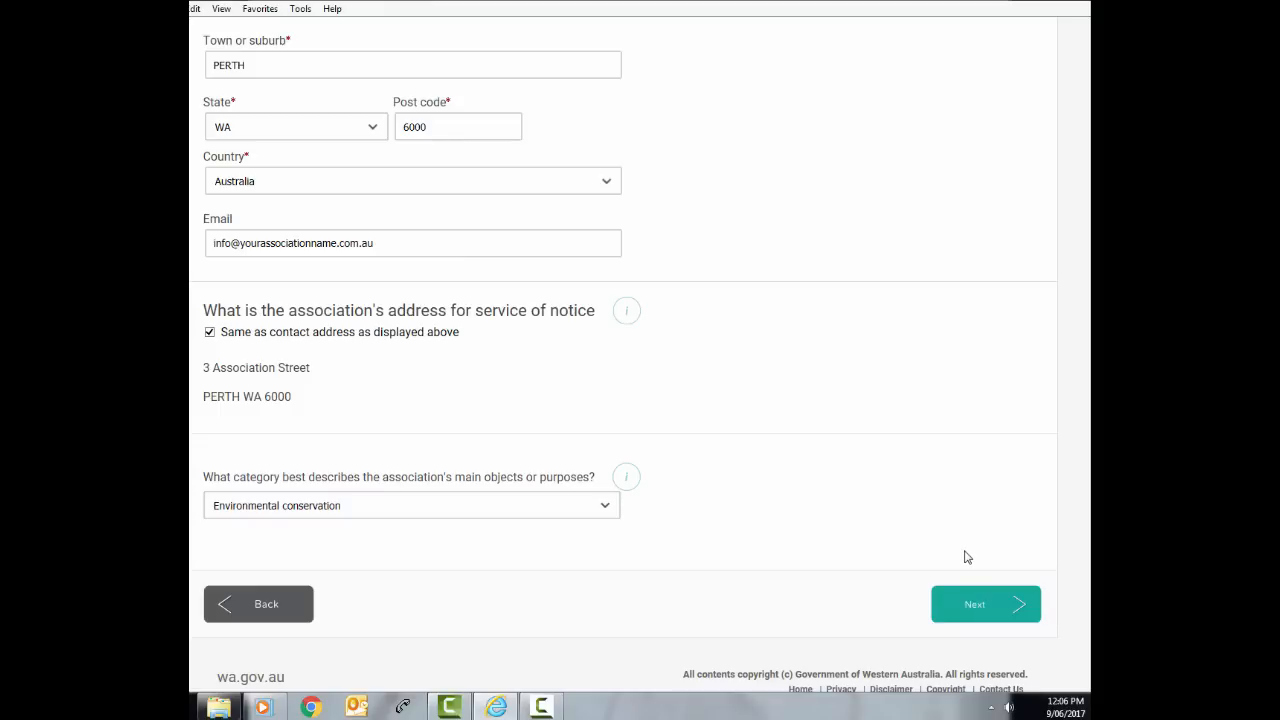
Confirm six voting members and set the last AGM date to 18 January 2017
click(981, 603)
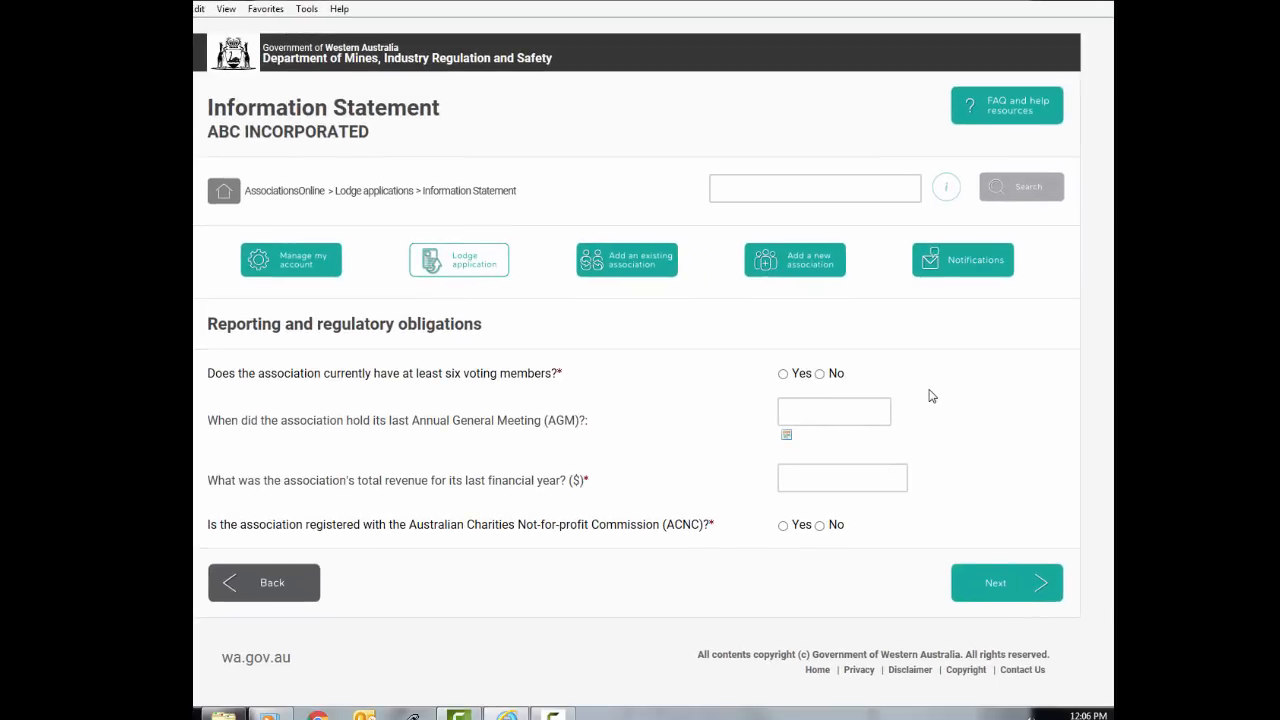
click(786, 377)
click(785, 410)
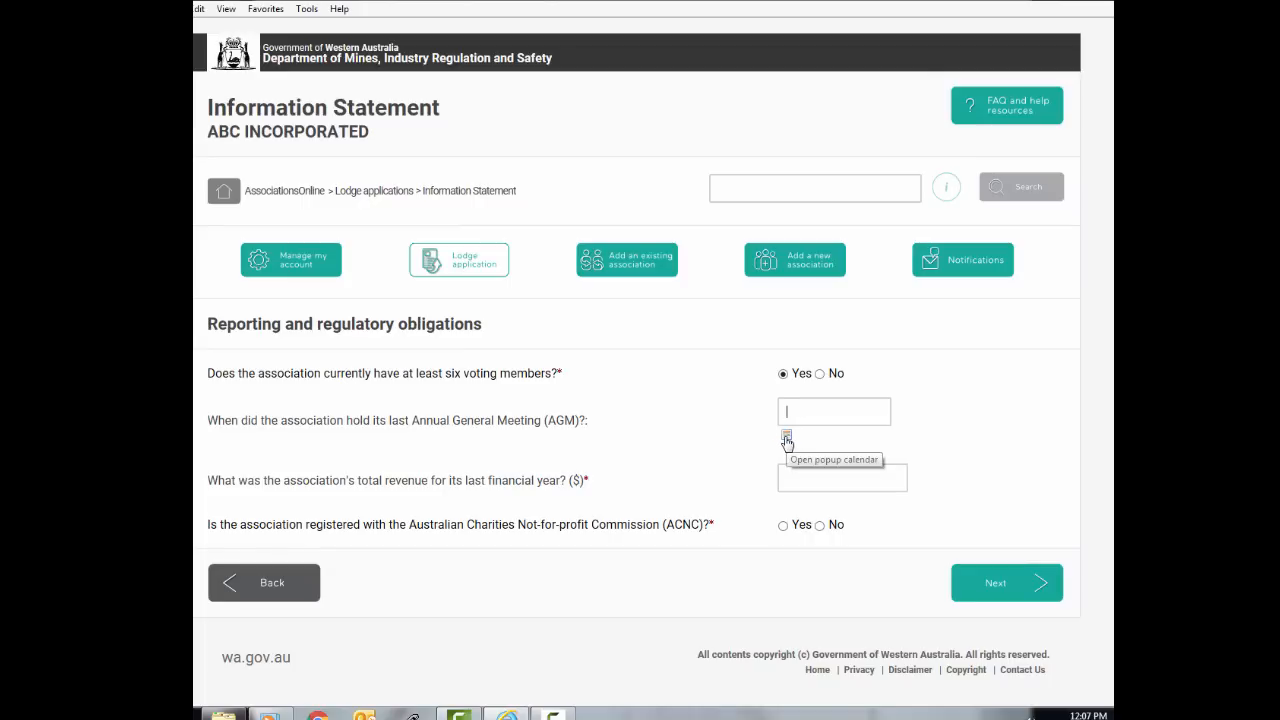
click(786, 440)
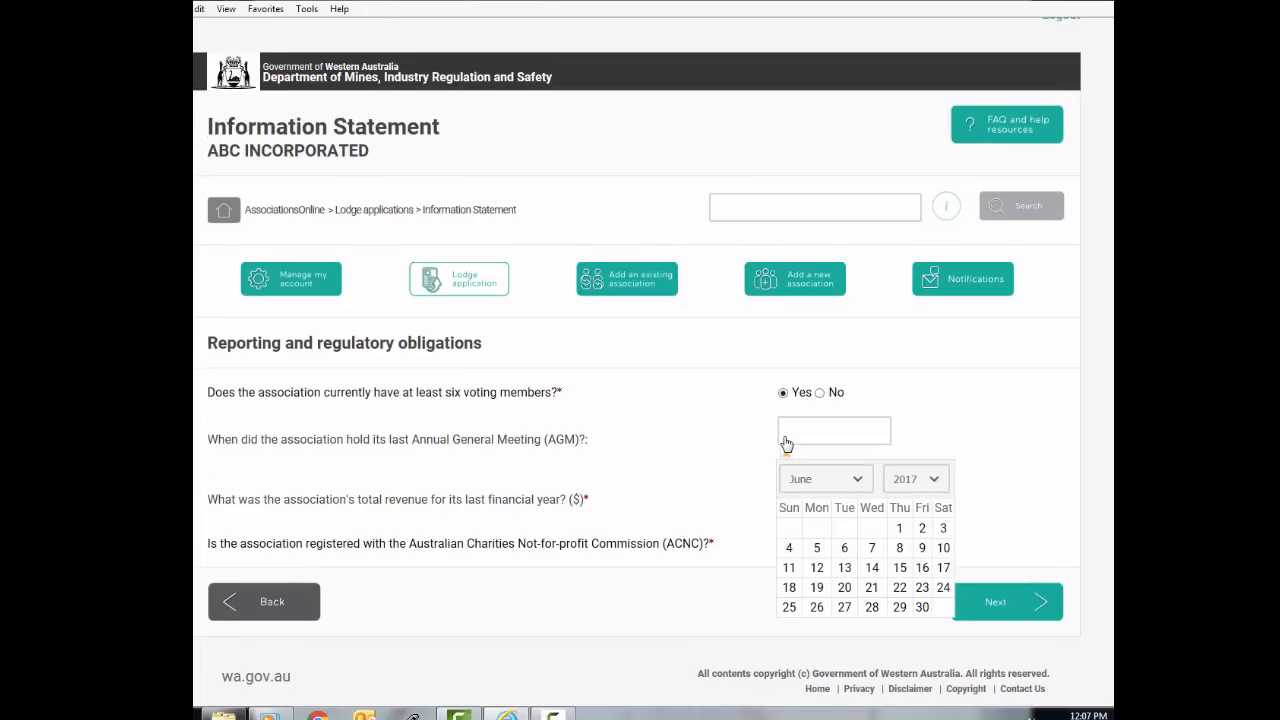
click(818, 490)
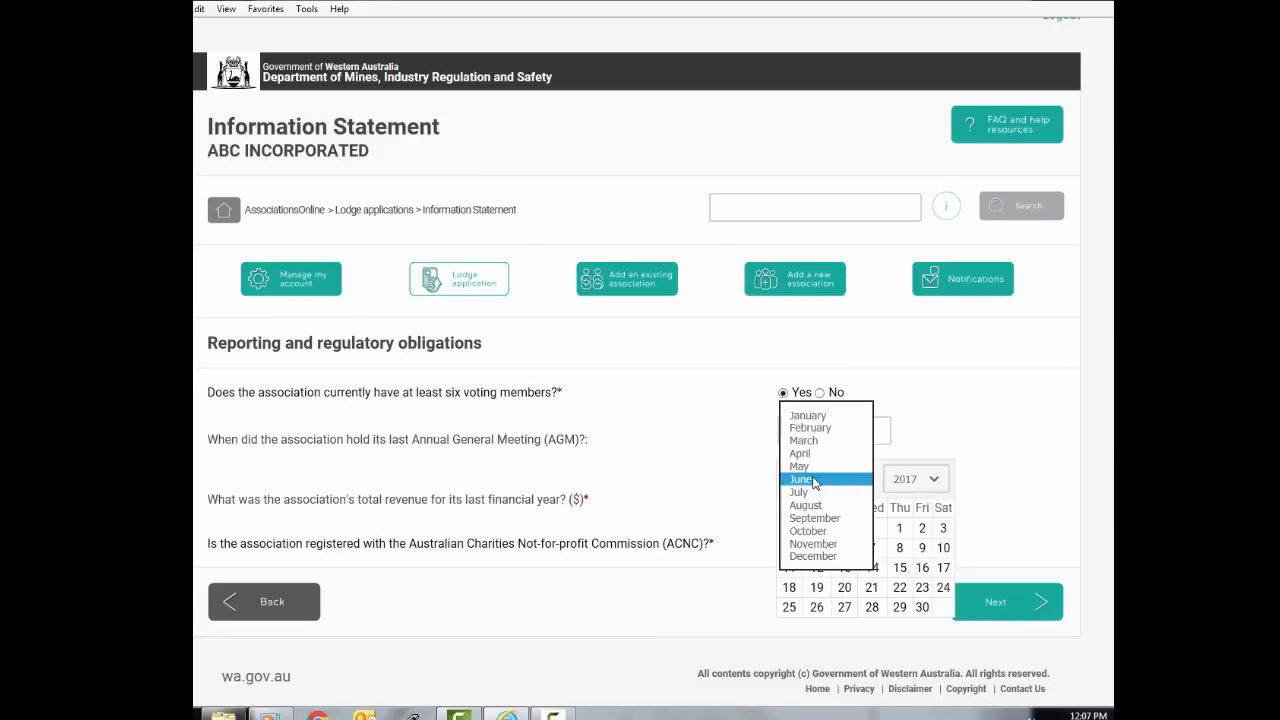
click(812, 416)
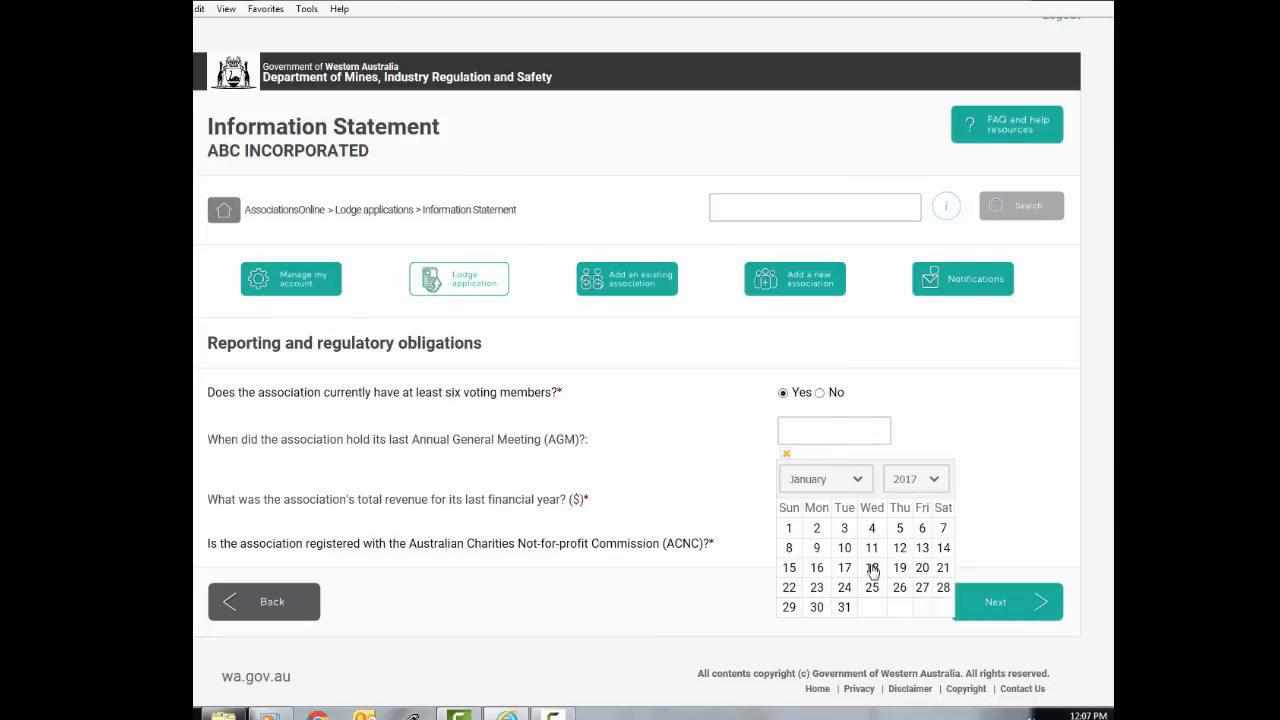
click(872, 566)
Enter total revenue of 5000 and answer No to ACNC registration
click(822, 494)
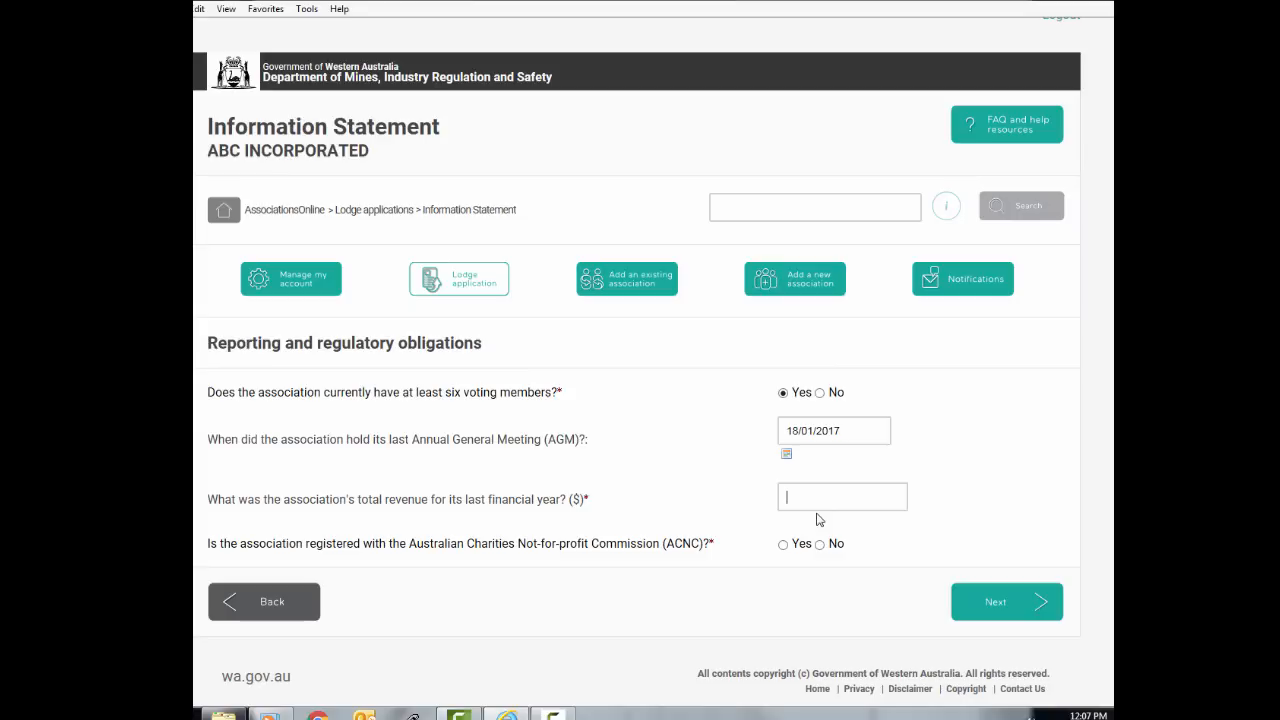
text(5000)
click(943, 499)
scroll(942, 497, down, 1)
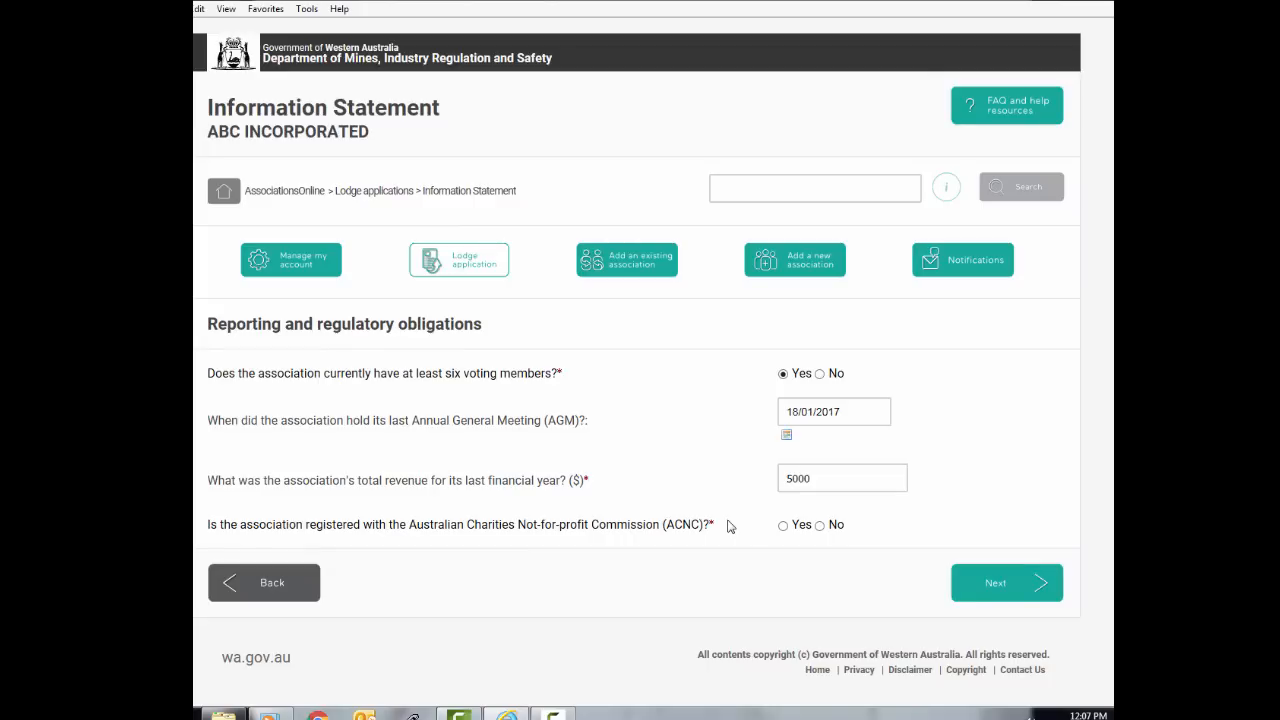
click(819, 526)
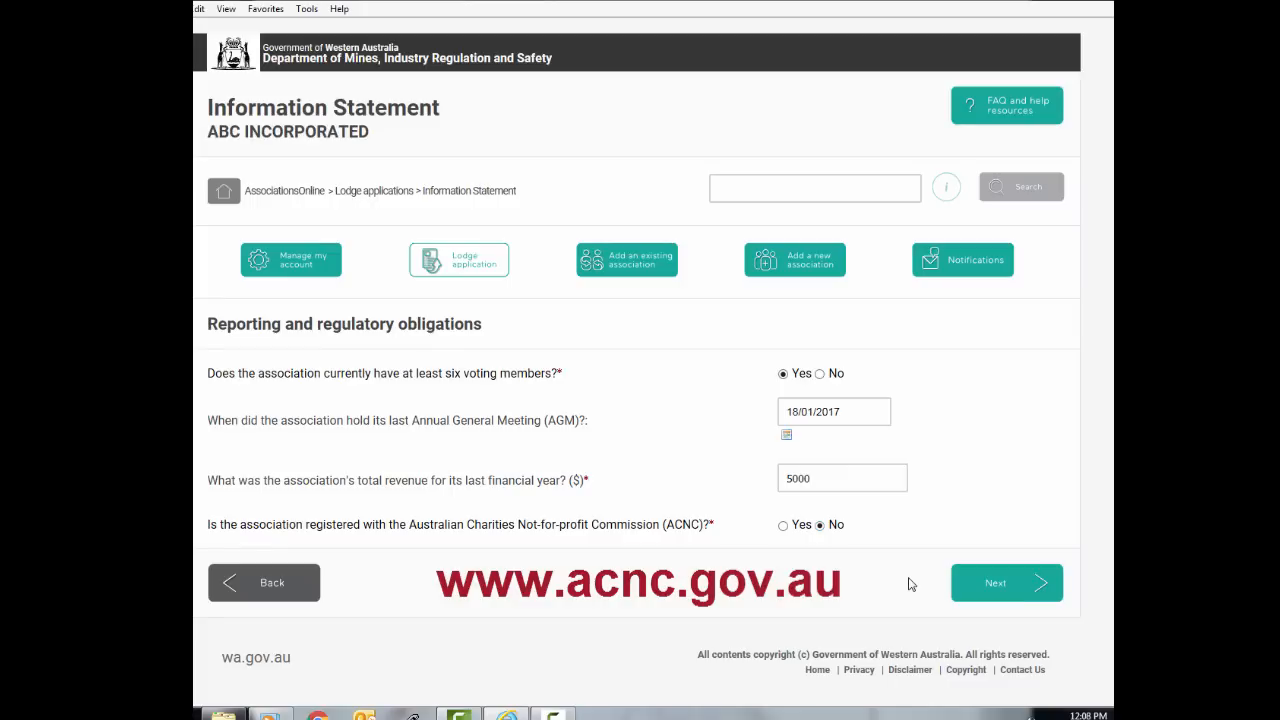
Answer No to supporting documents, accept the declaration, and proceed to the review page
click(990, 583)
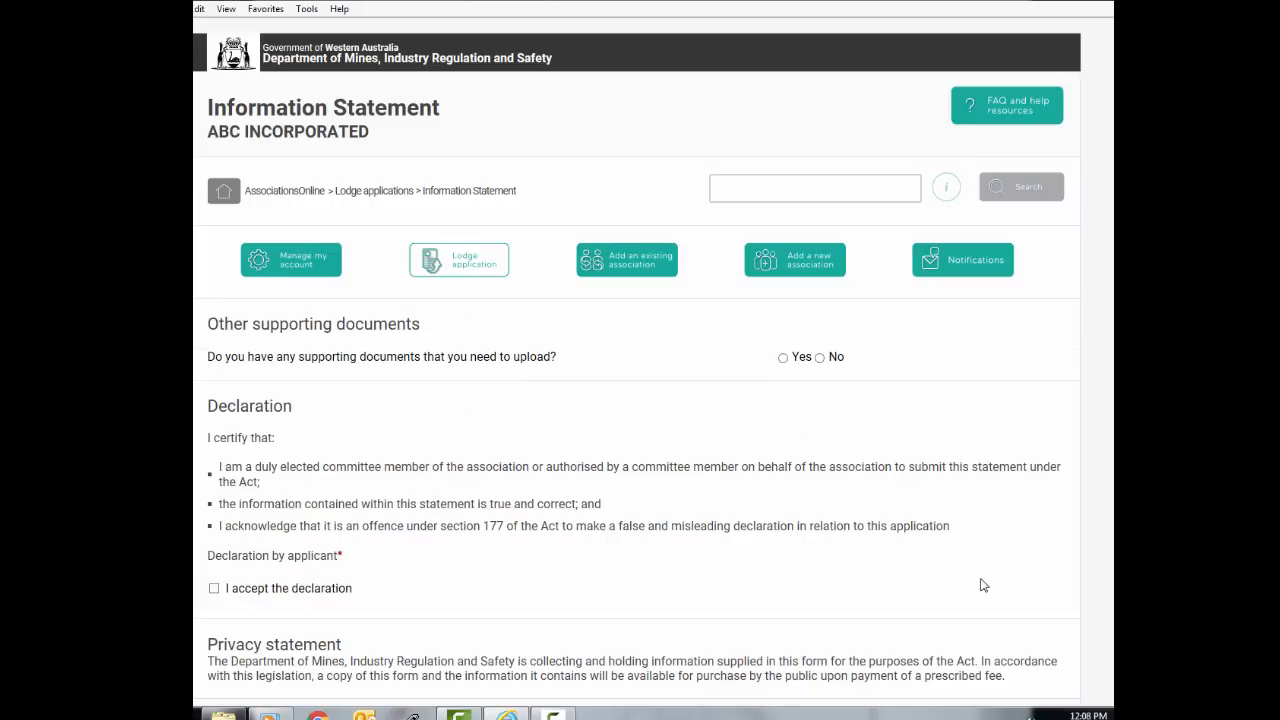
scroll(958, 525, down, 3)
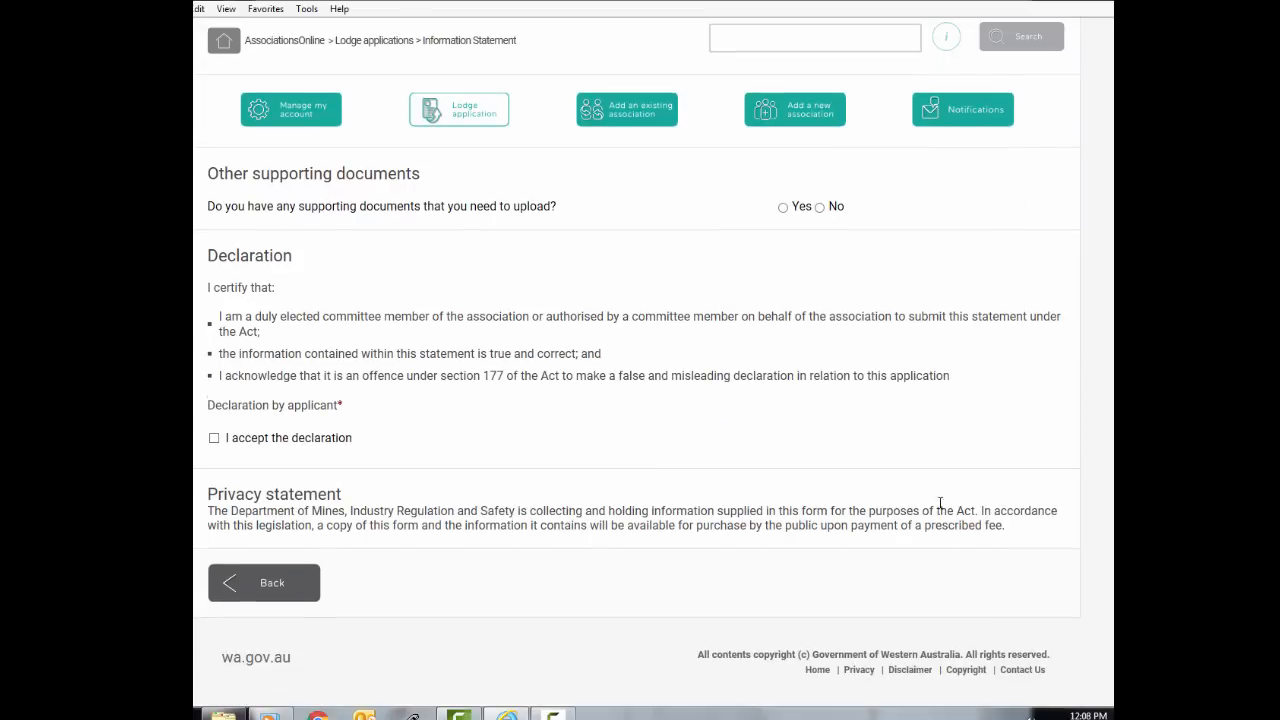
click(819, 207)
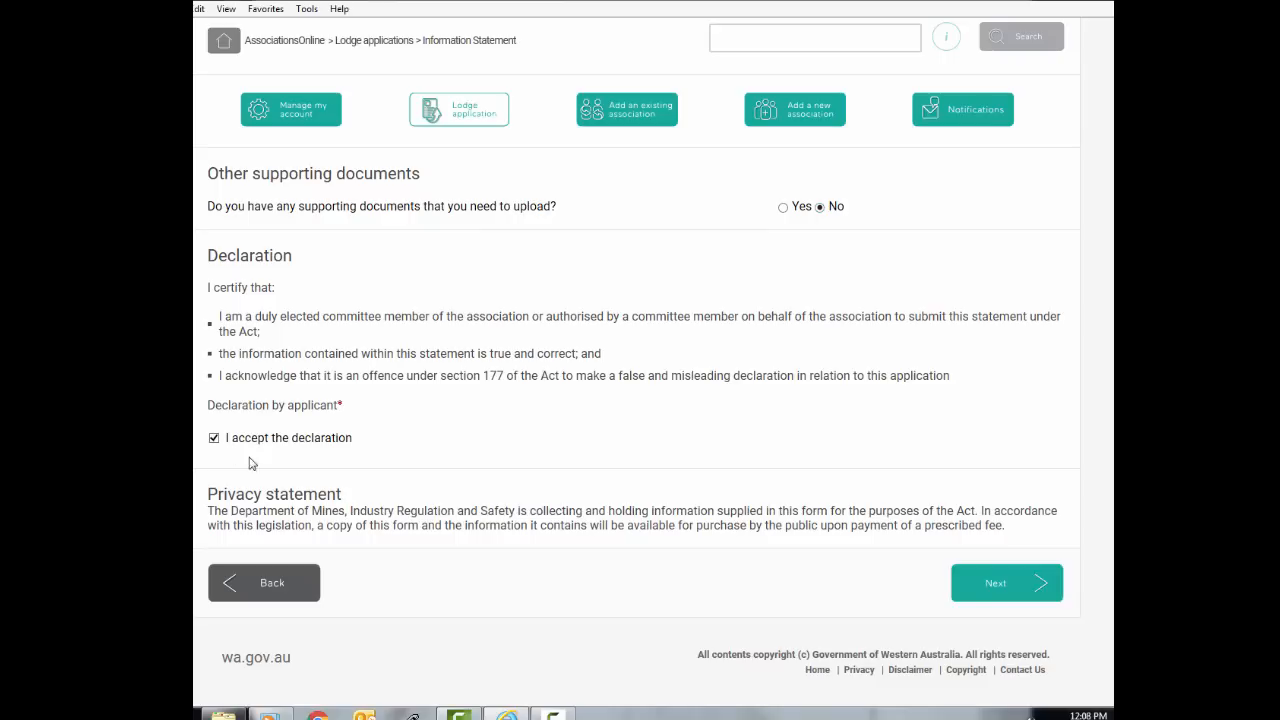
click(1023, 589)
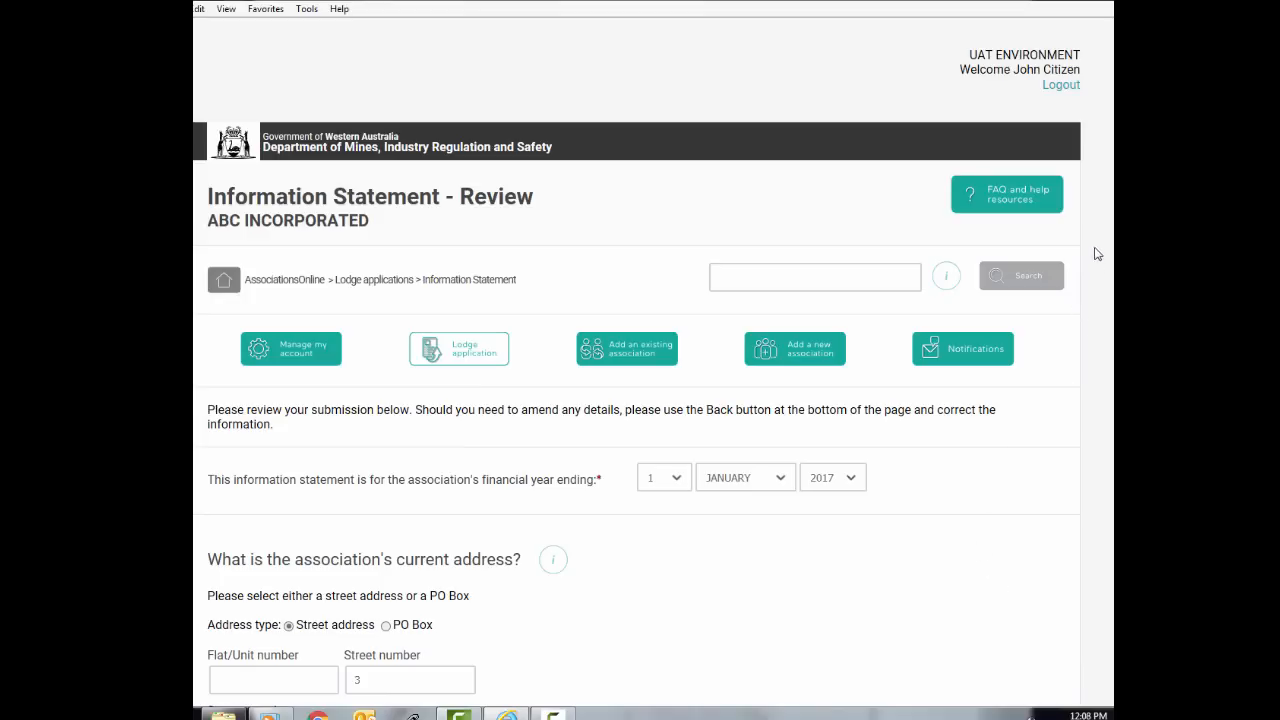
Review the statement, then go back to the reporting obligations to change ACNC registration to Yes
scroll(637, 400, down, 5)
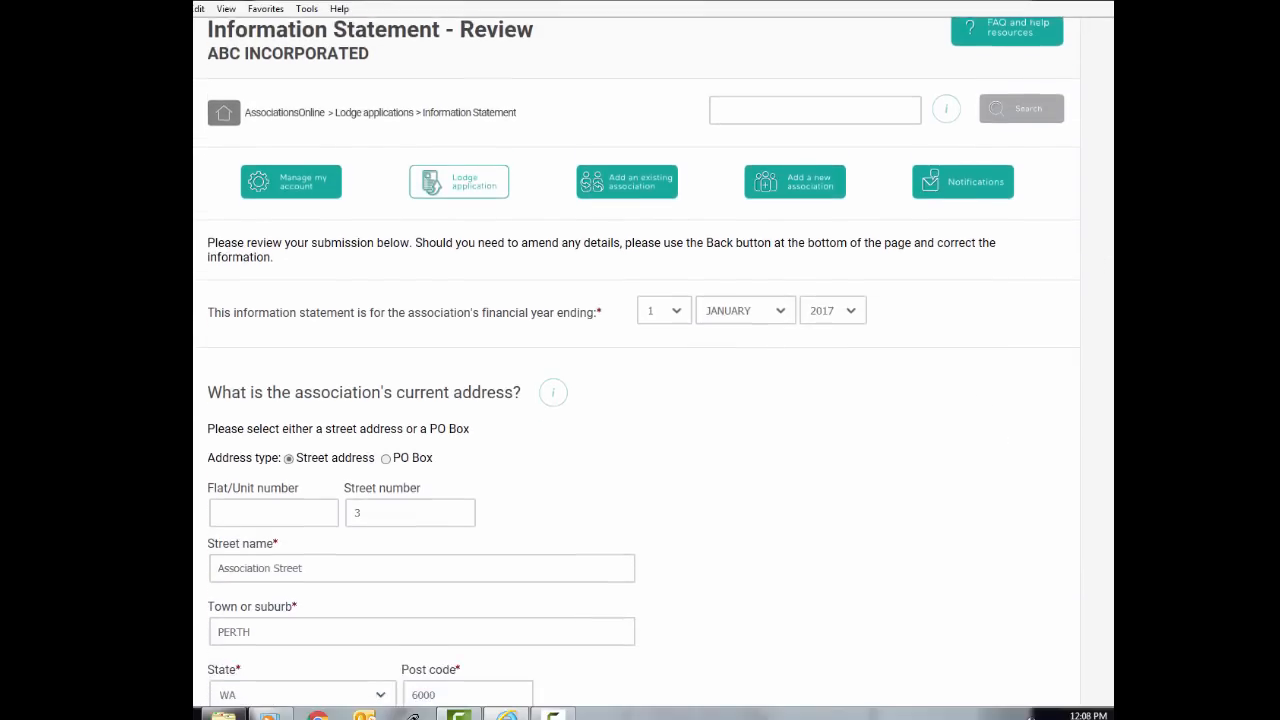
scroll(637, 363, down, 5)
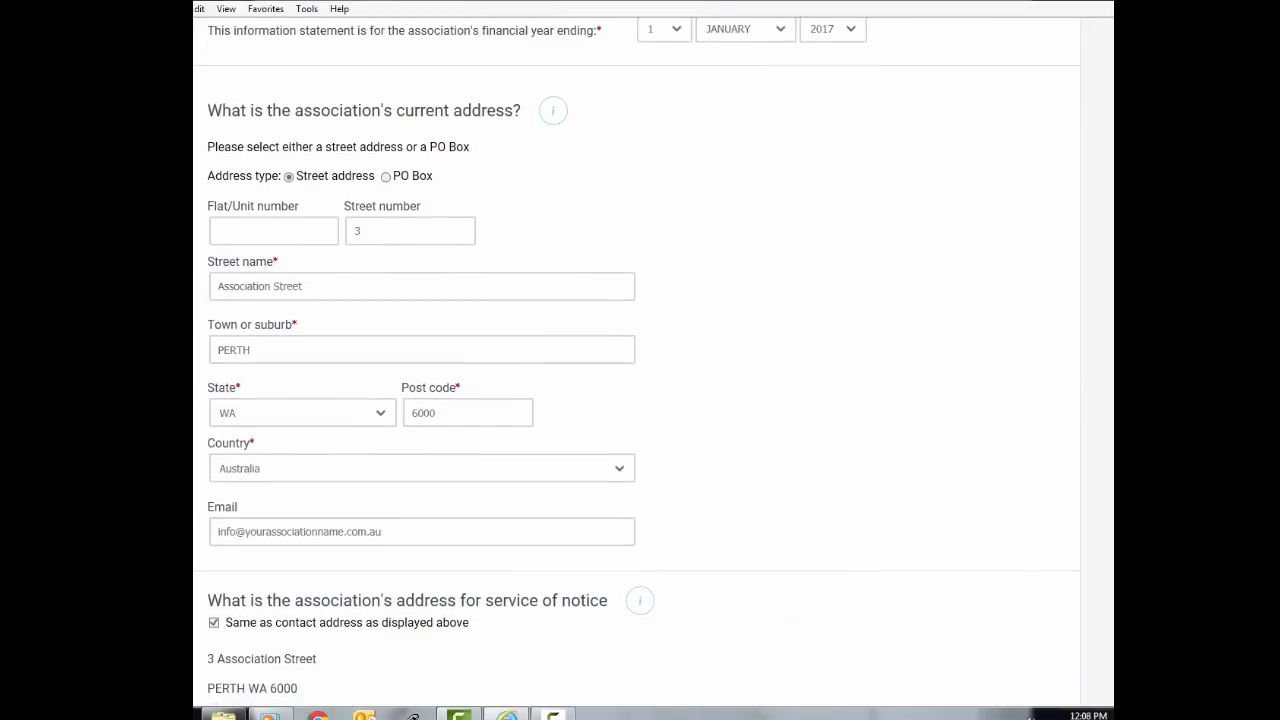
scroll(637, 363, down, 5)
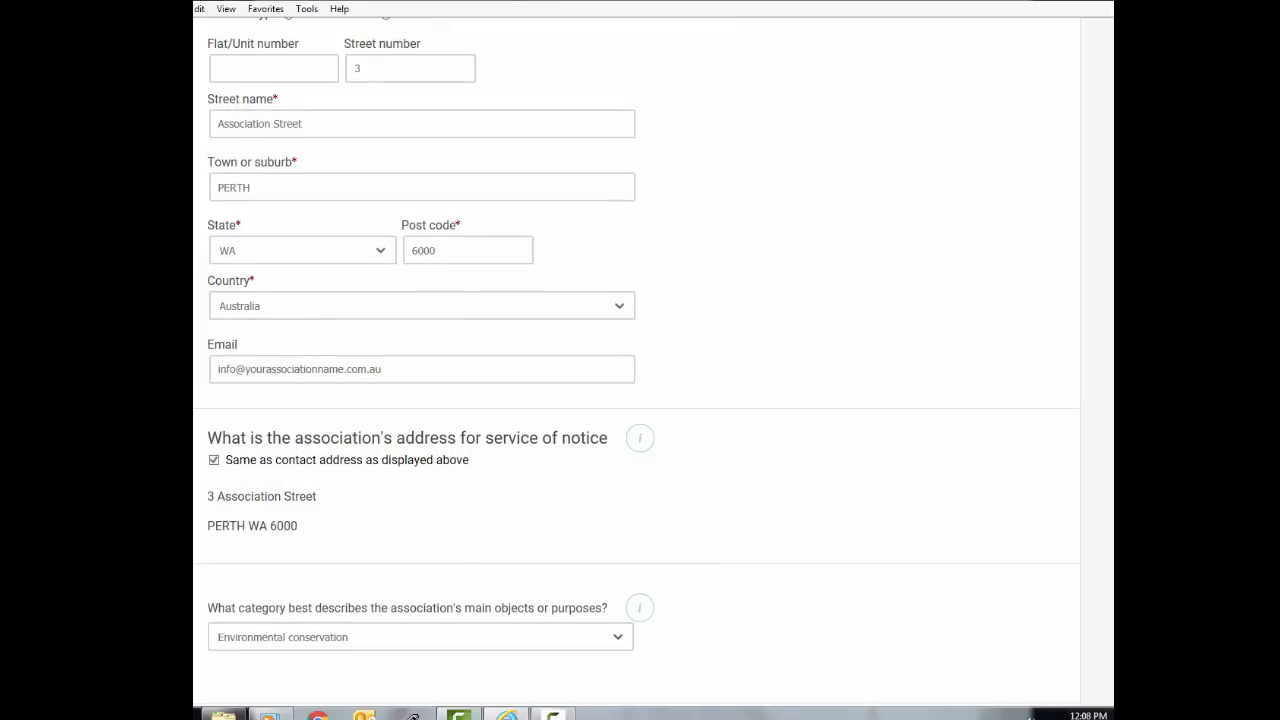
scroll(637, 363, down, 4)
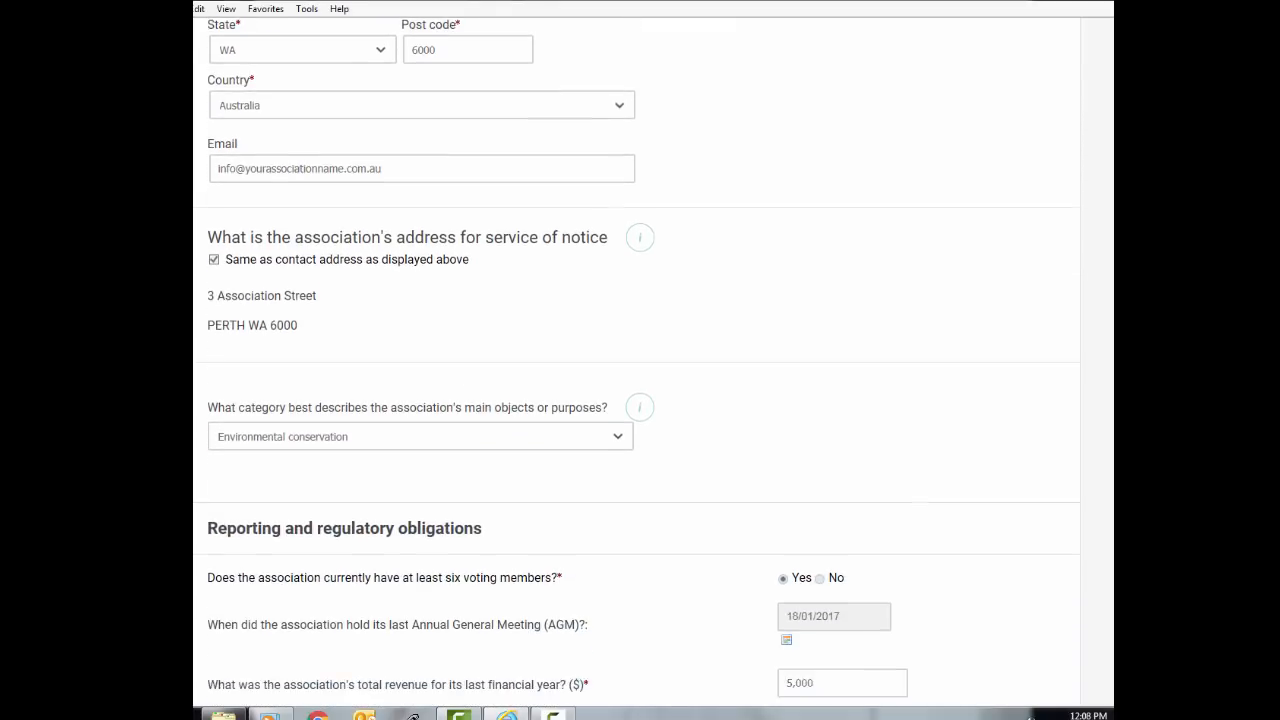
scroll(637, 363, down, 4)
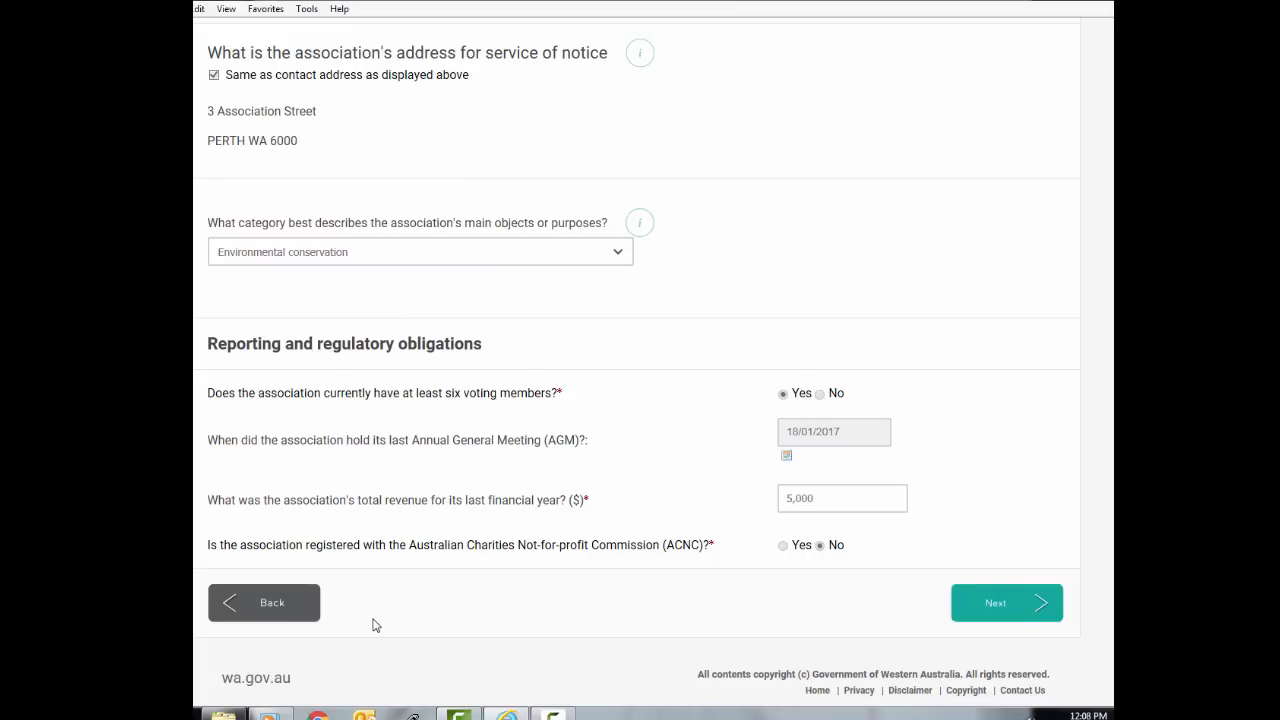
click(248, 611)
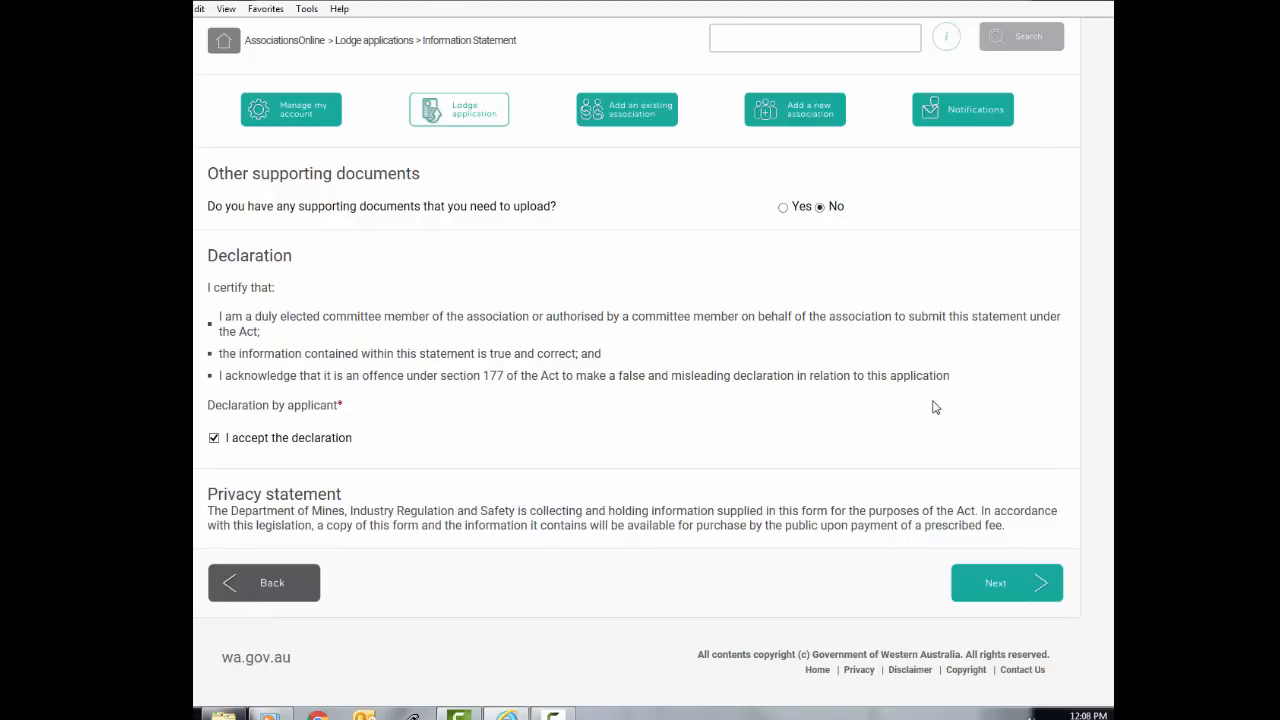
click(272, 582)
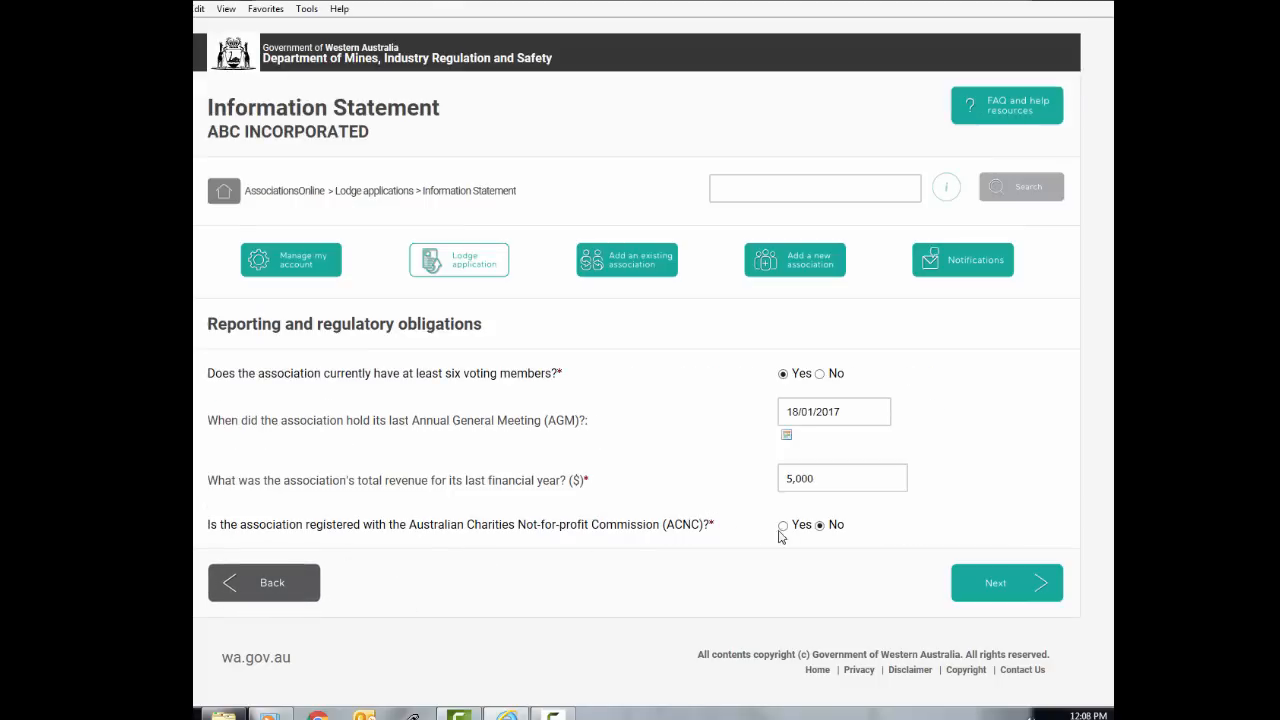
Continue through the declaration to the review page and lodge the Information Statement
click(992, 583)
scroll(992, 582, down, 3)
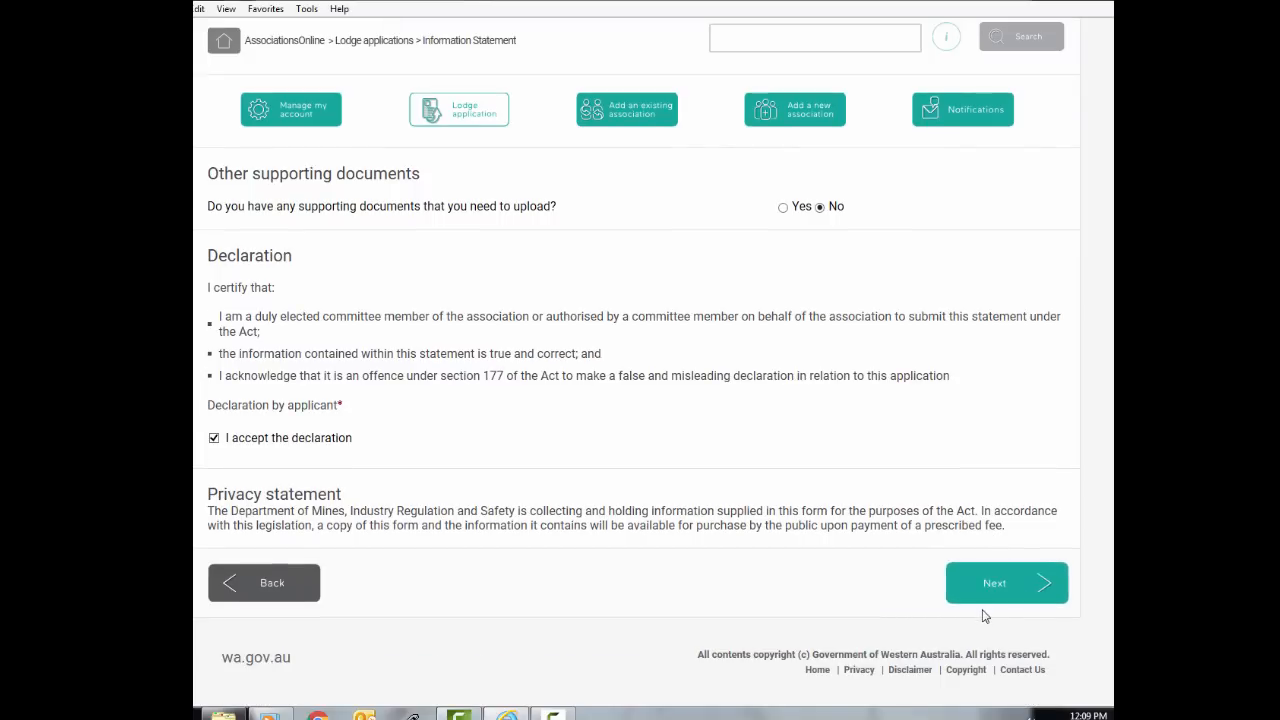
click(983, 599)
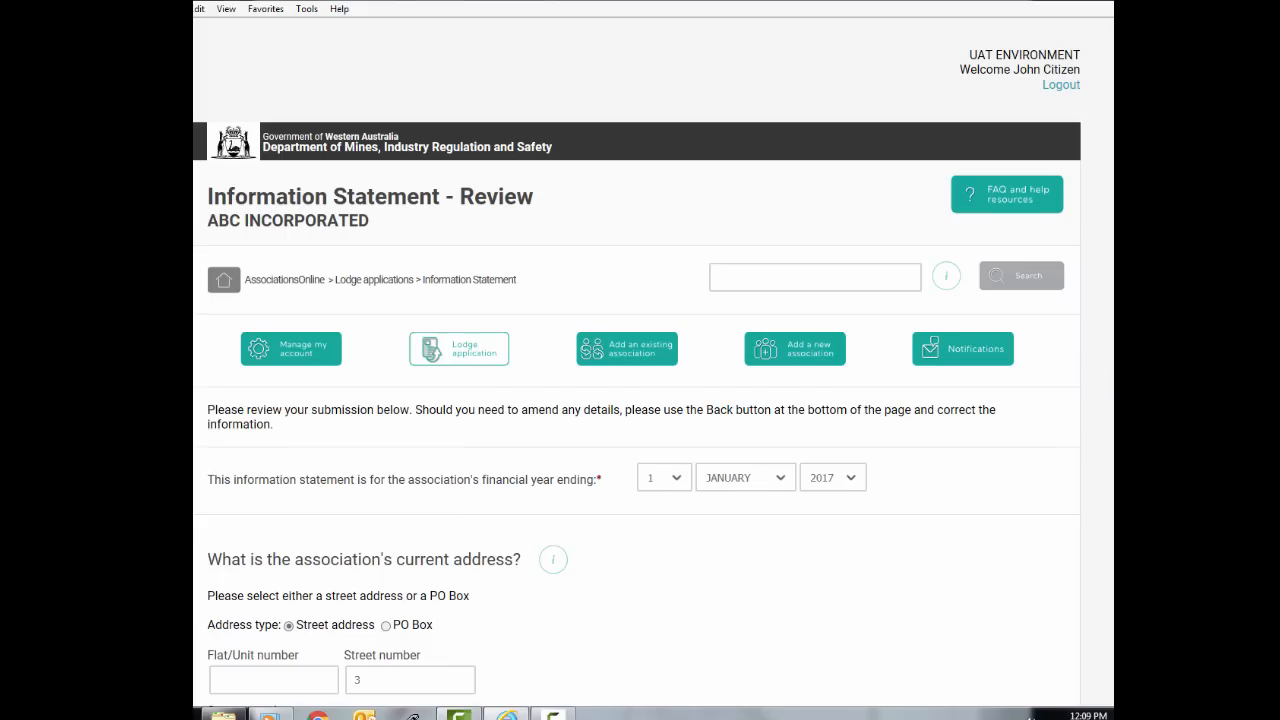
scroll(1097, 601, down, 9)
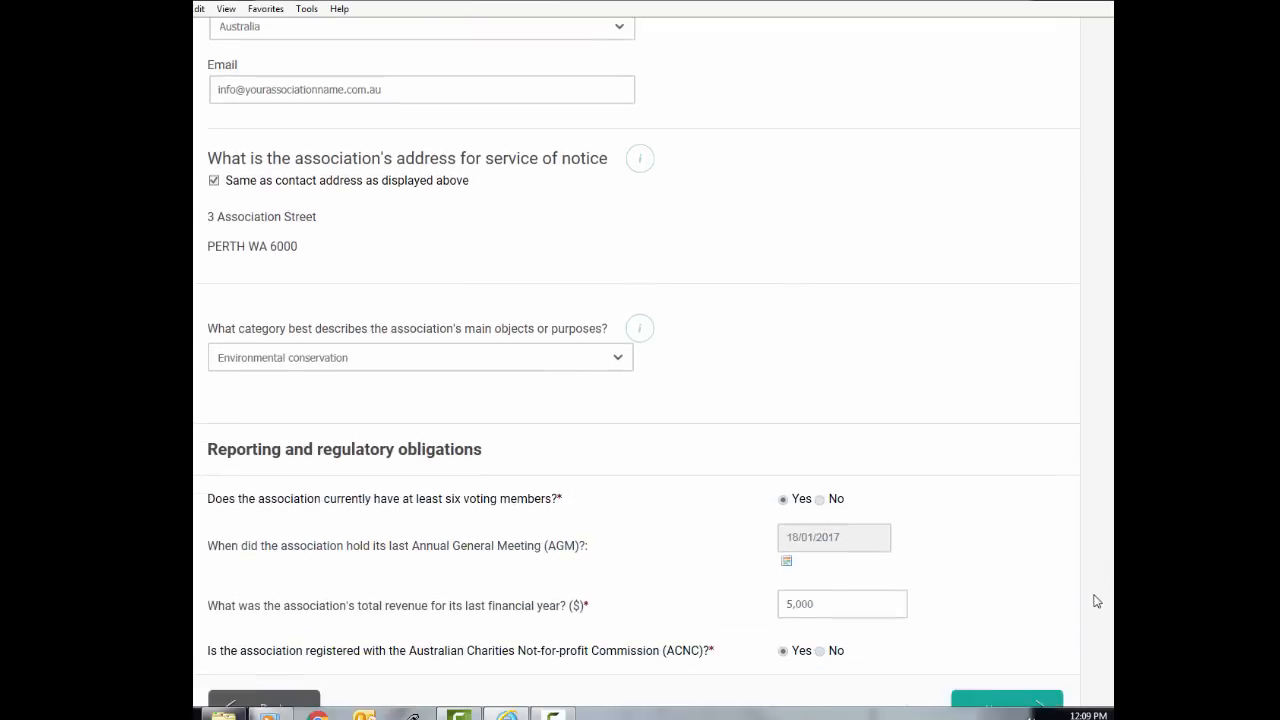
scroll(1097, 601, down, 1)
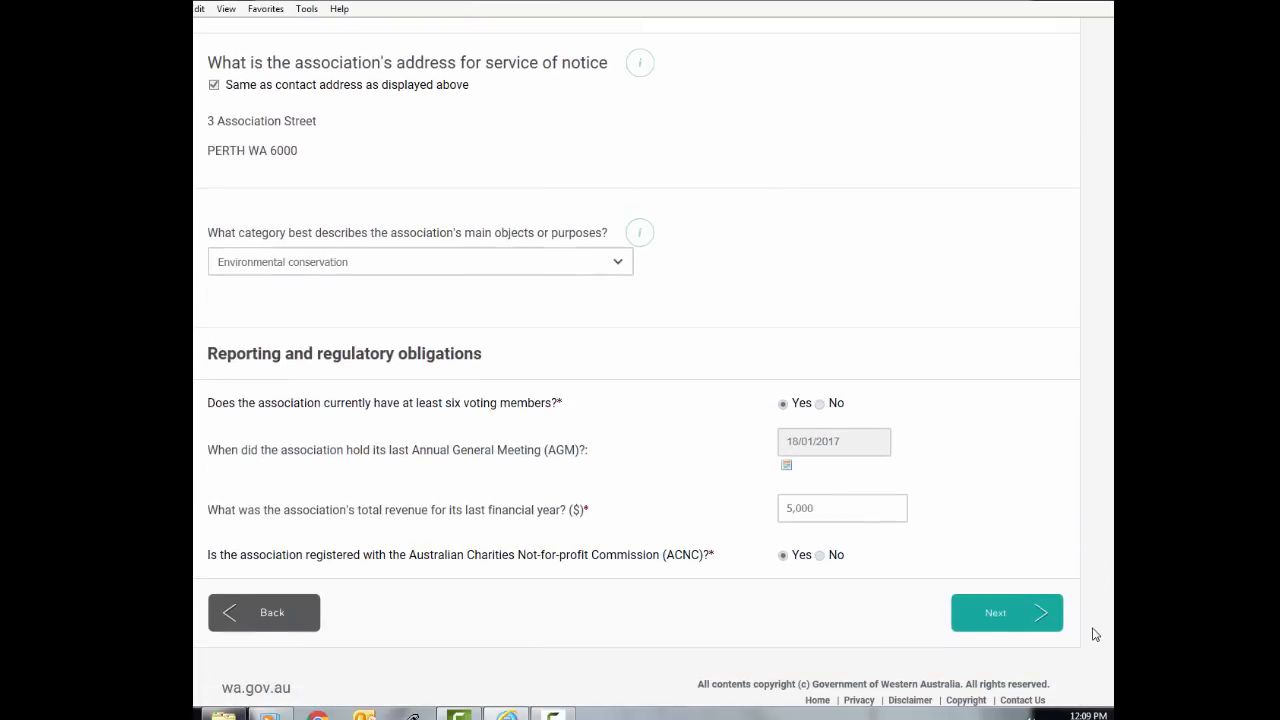
click(995, 614)
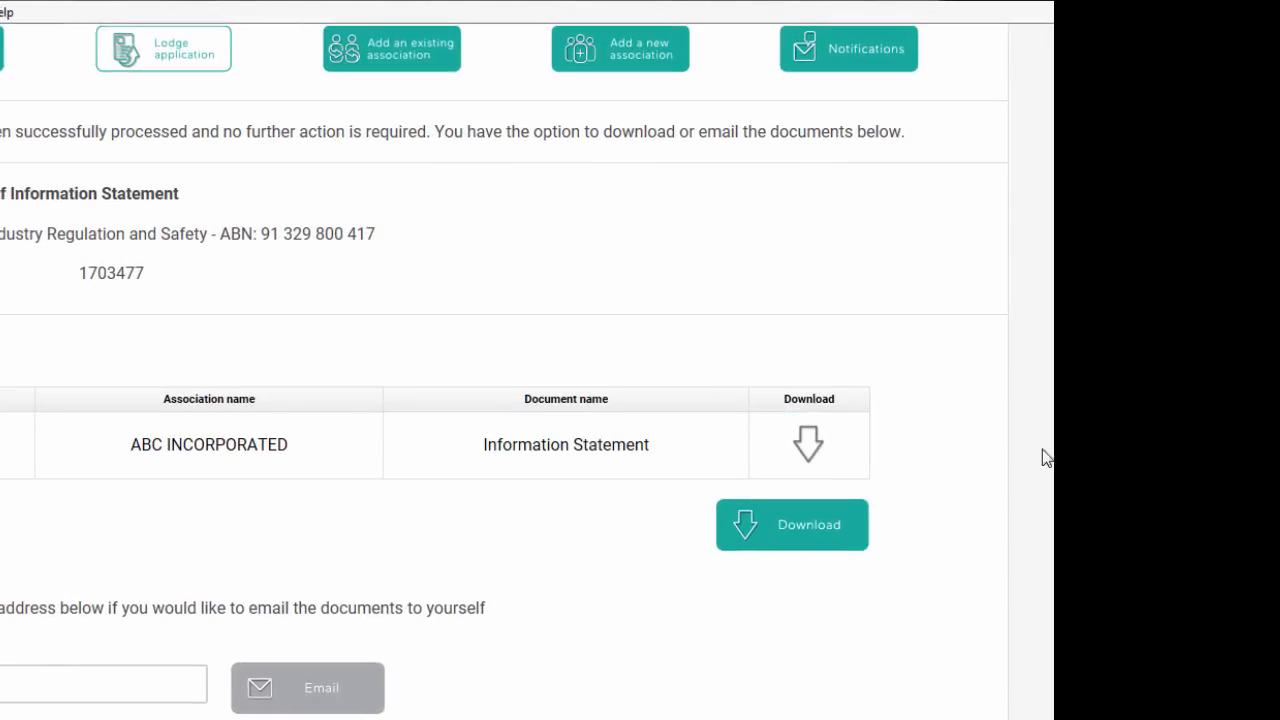
Email the lodged documents to the applicant's address, then to a second e-mail address
scroll(1050, 379, up, 1)
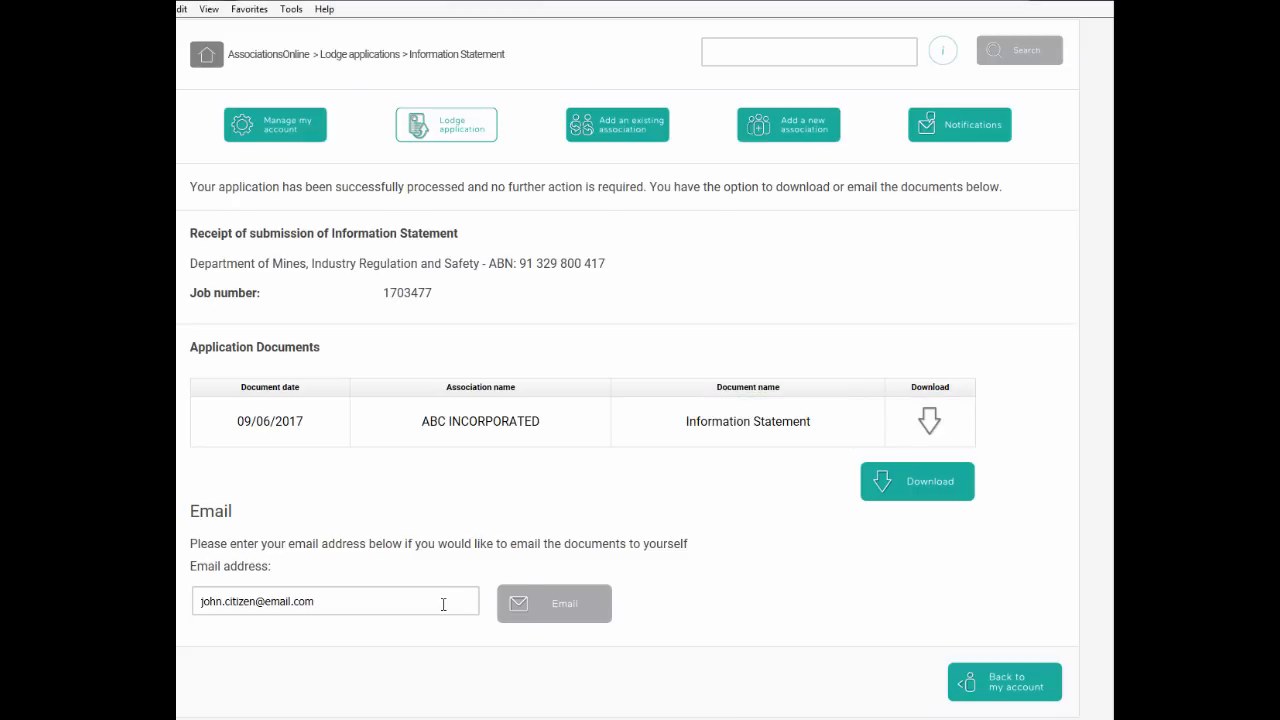
click(540, 609)
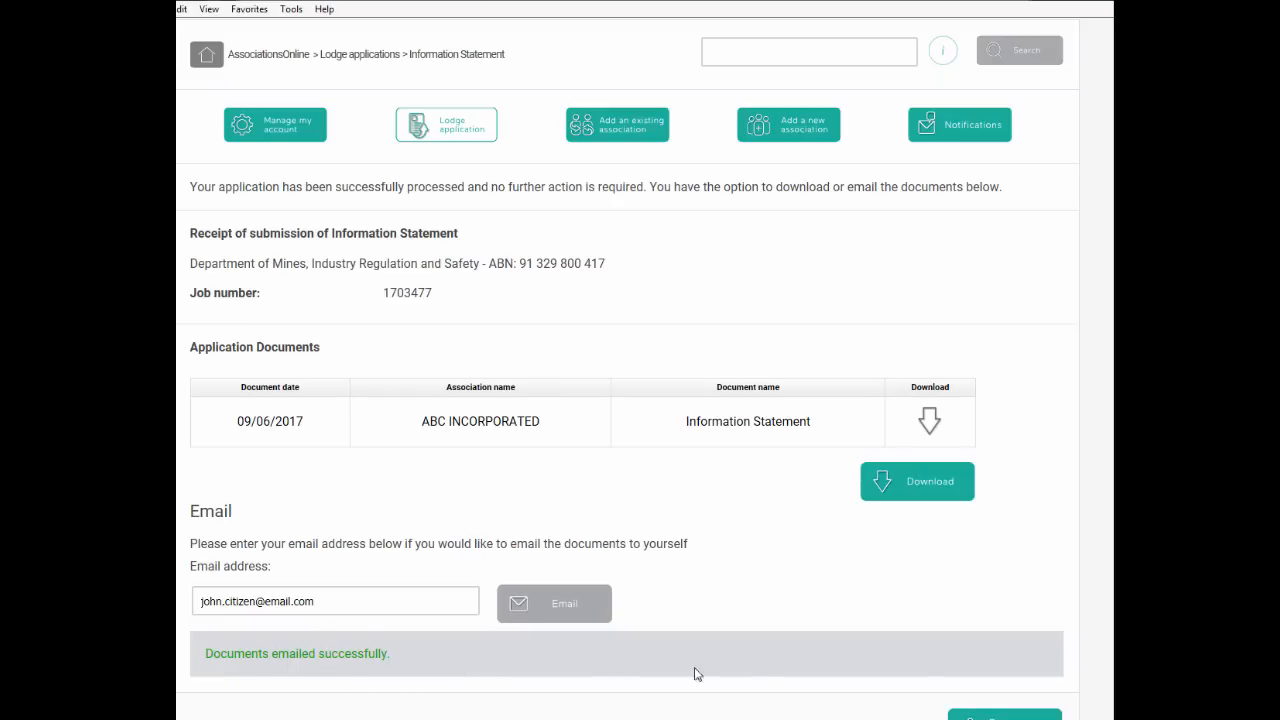
scroll(628, 372, down, 1)
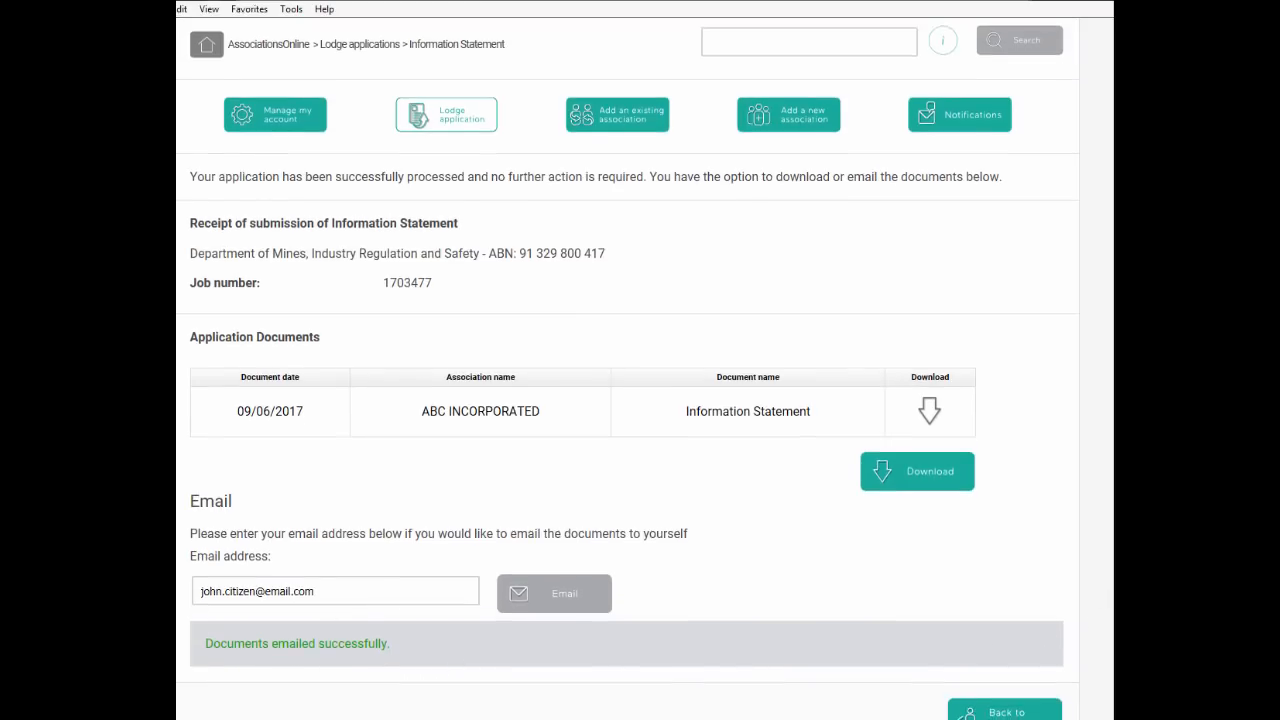
drag(318, 533, 176, 548)
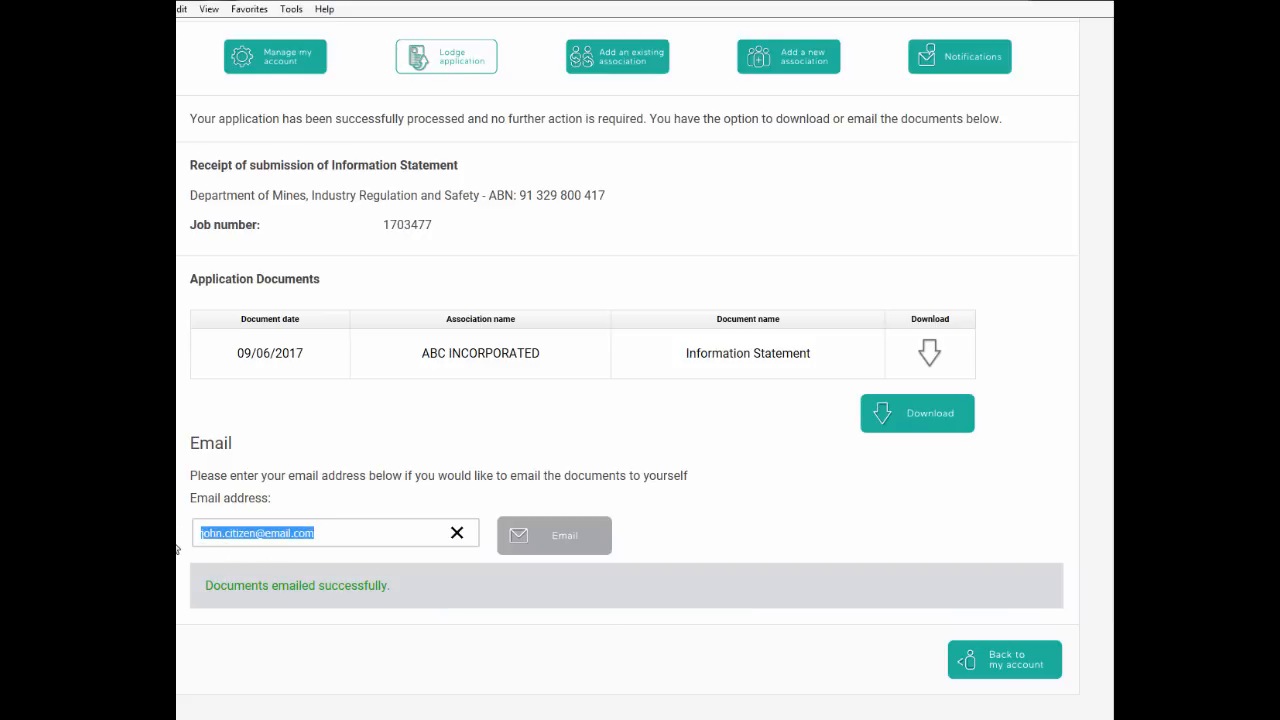
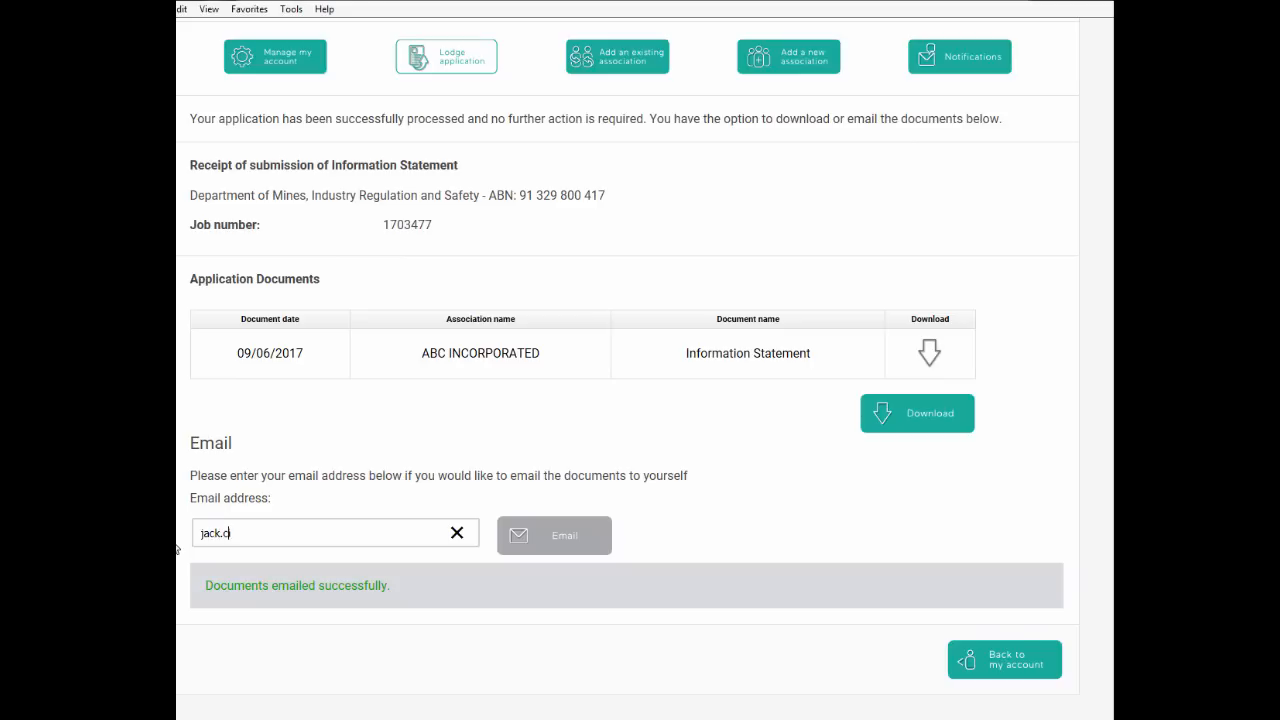
click(530, 538)
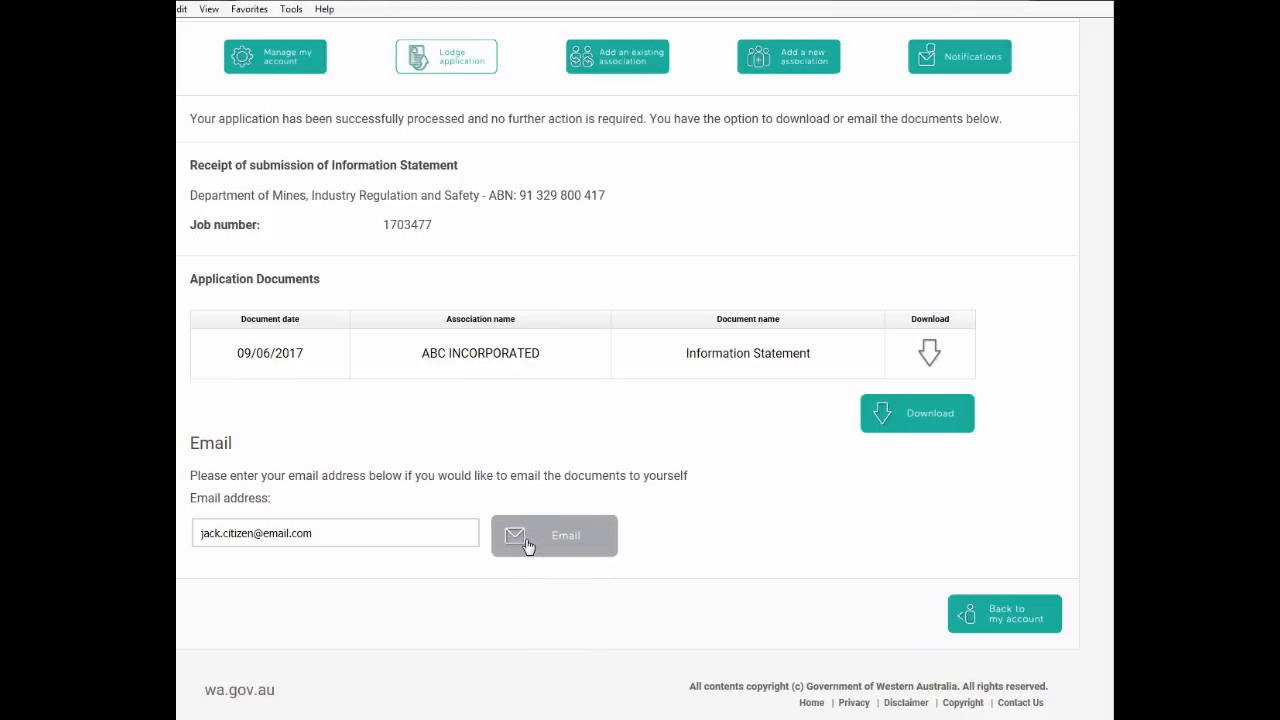
Return to Manage my account and scroll through personal details and the ABC INCORPORATED link
click(1003, 619)
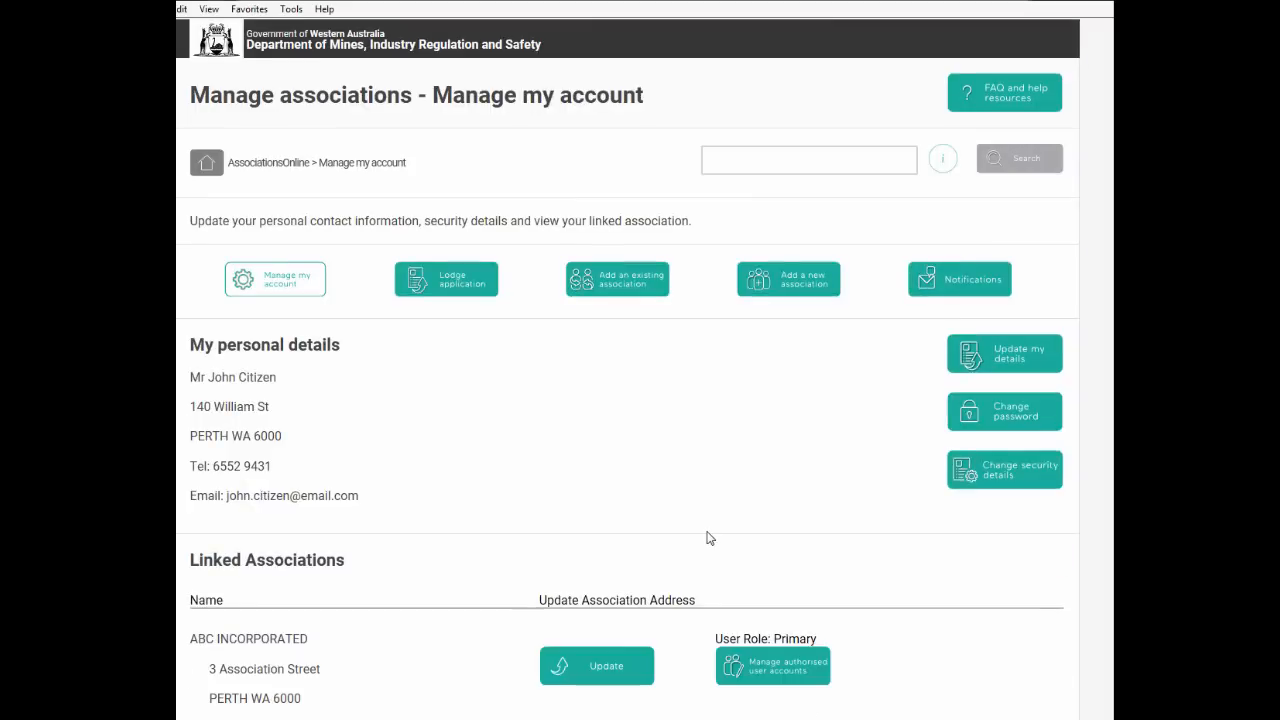
scroll(707, 538, down, 2)
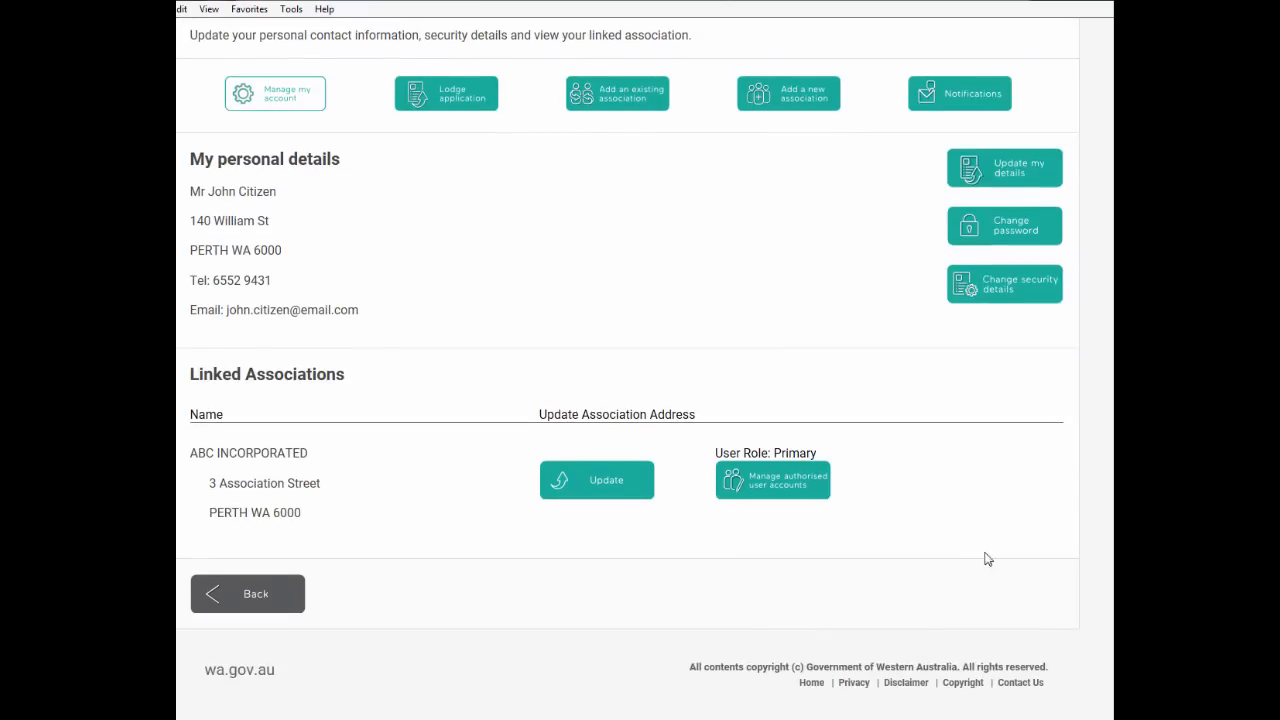
scroll(1108, 406, up, 2)
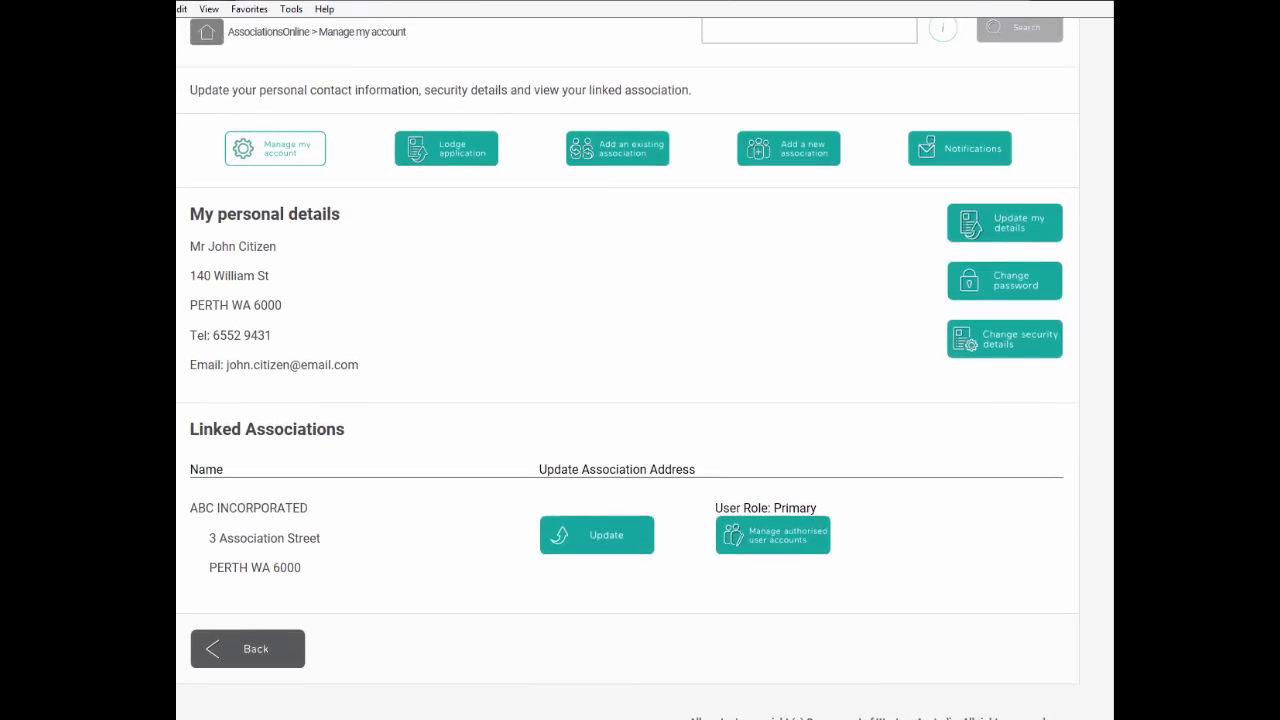
scroll(1108, 300, up, 1)
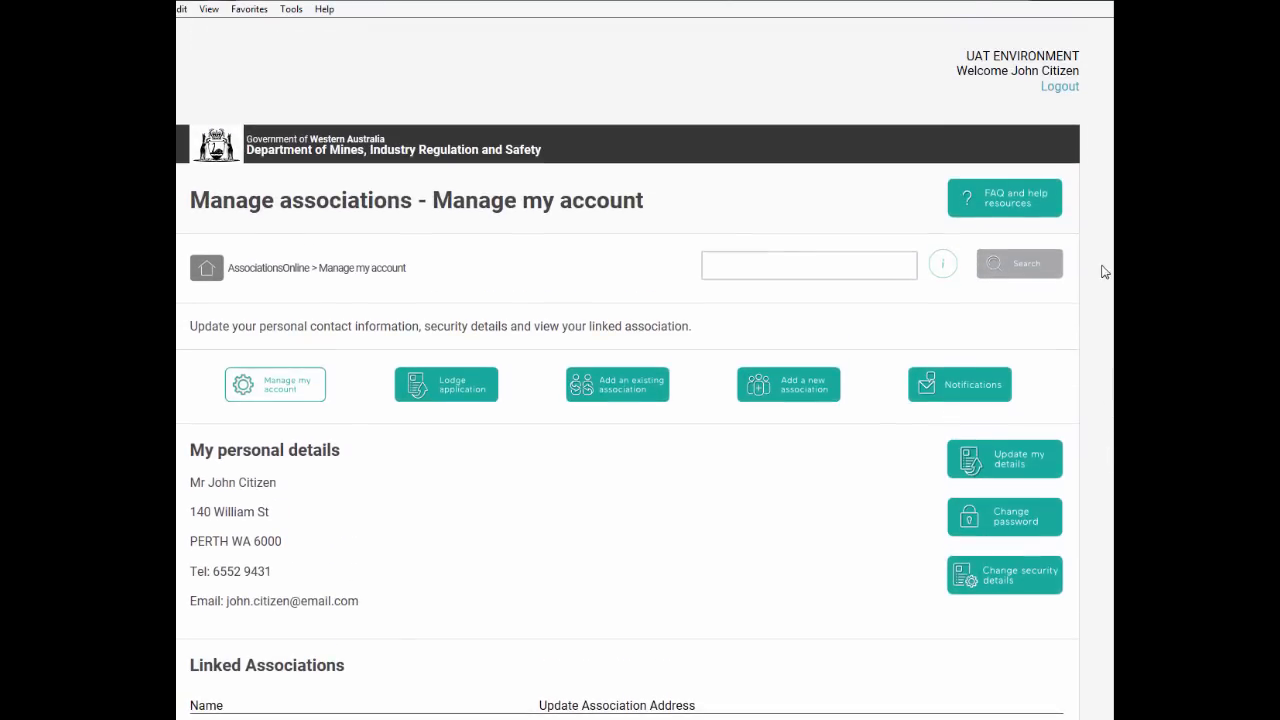